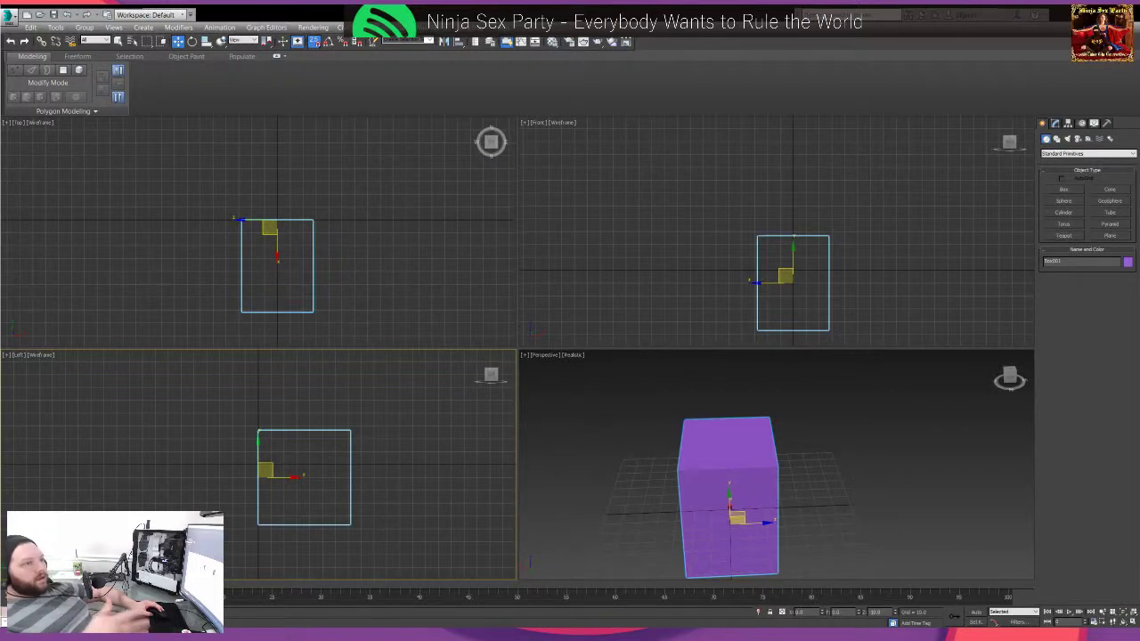
- Reposition the purple box slightly using the perspective and front views
scroll(641, 189, "down", 2)
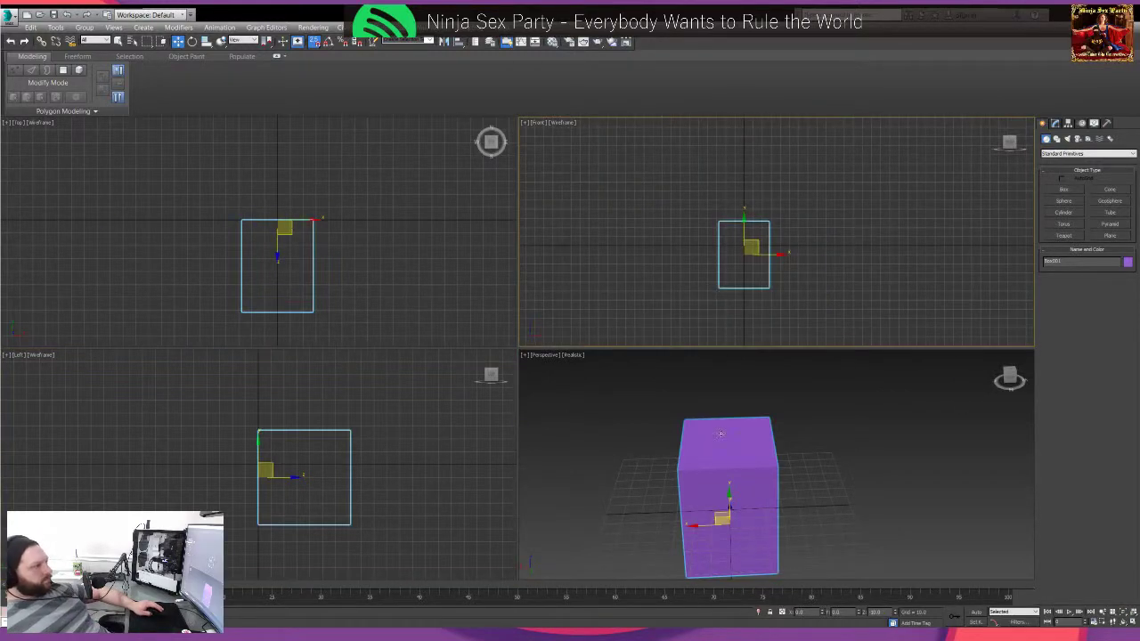
middle_click_drag(731, 543, 751, 496)
mouse_move(741, 477)
left_mouse_down()
mouse_move(745, 456)
mouse_move(750, 471)
mouse_move(727, 469)
left_mouse_up()
middle_click_drag(805, 245, 805, 248)
left_click_drag(763, 241, 753, 241)
- Apply a TurboSmooth modifier to the box and increase its iterations by two
left_click(1055, 125)
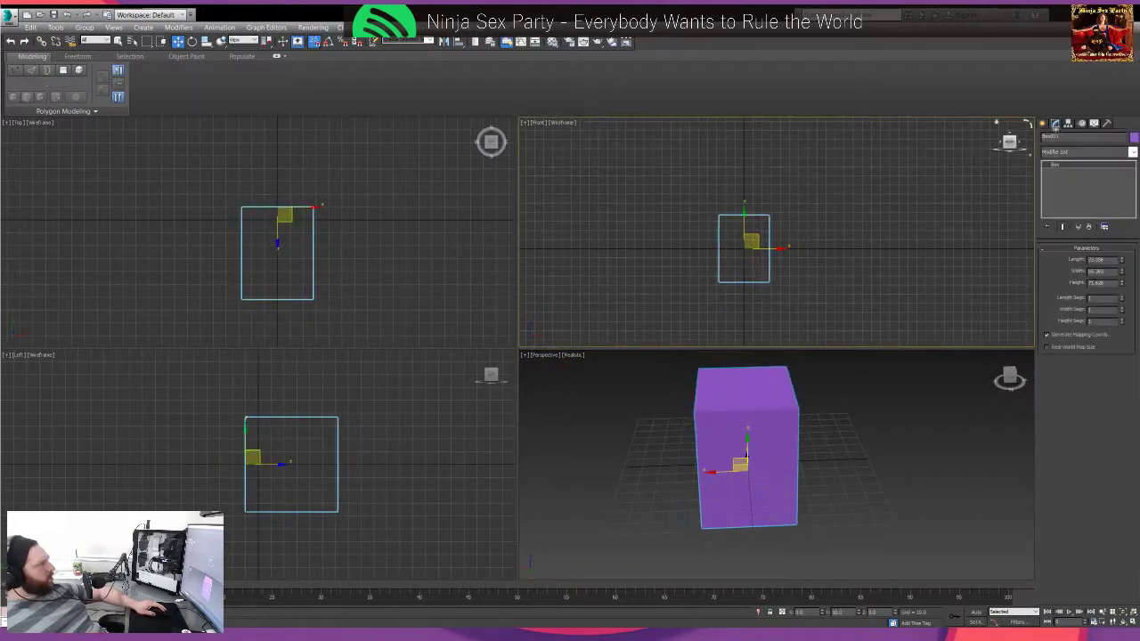
left_click(1132, 153)
left_click(1064, 373)
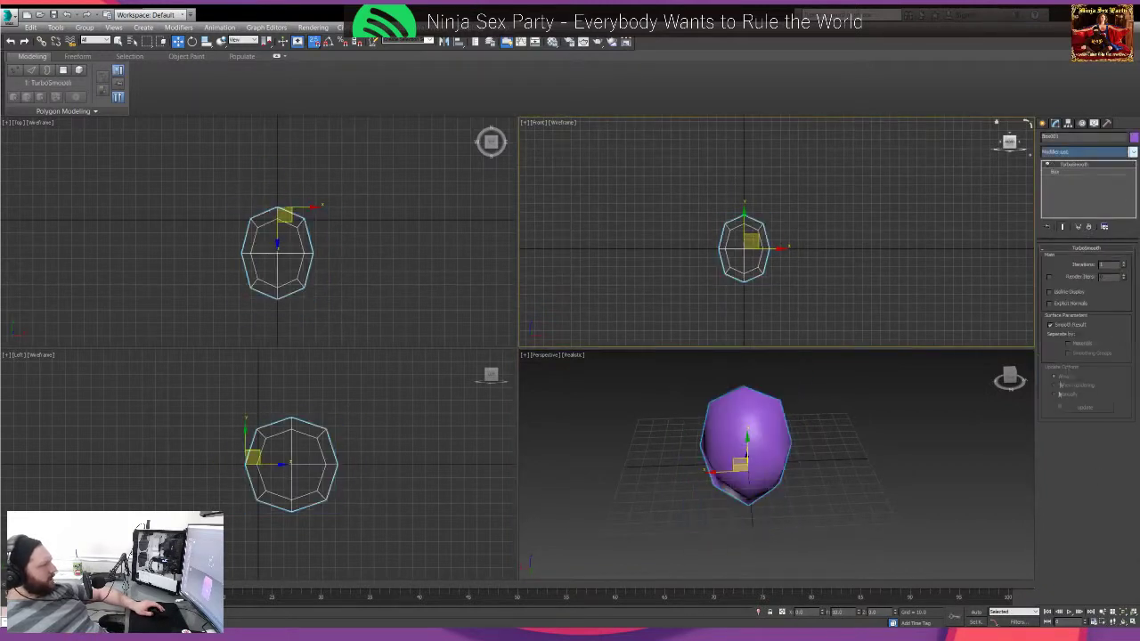
left_click(1124, 264)
left_click(1124, 264)
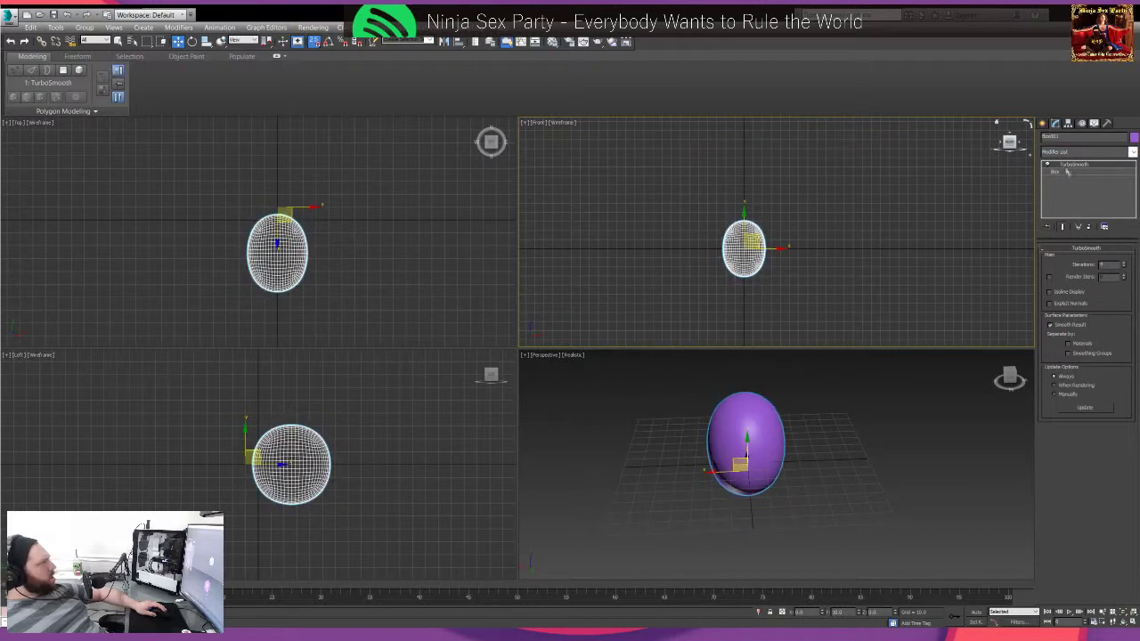
- Convert the smoothed box to an Editable Poly and bring up the freeform sculpting tools
left_click(1038, 265)
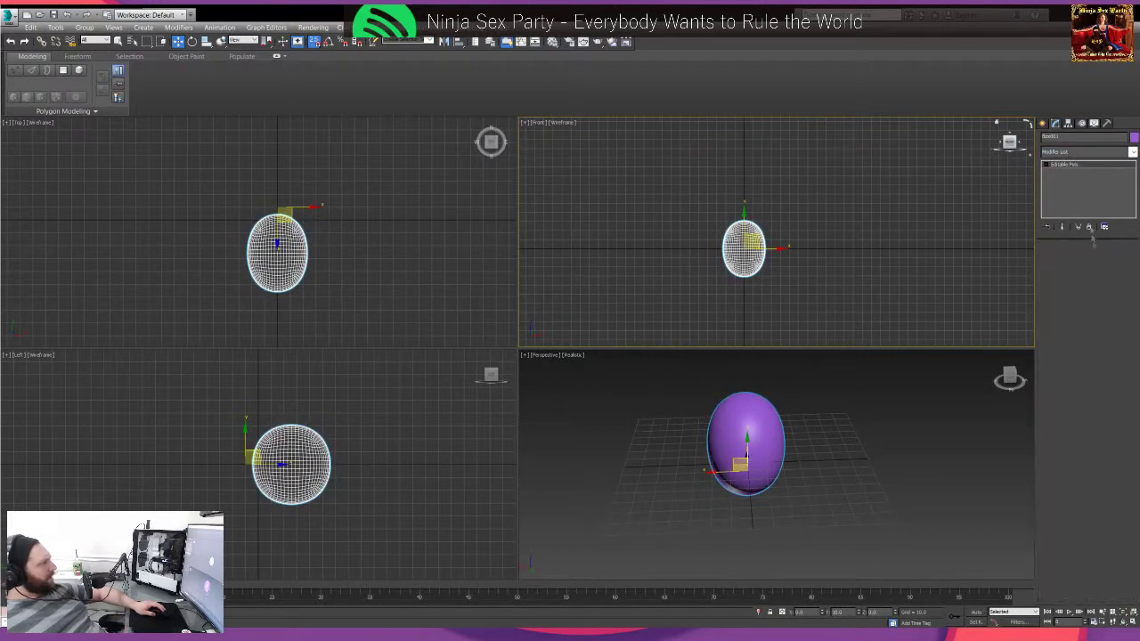
left_click(64, 68)
left_click(76, 56)
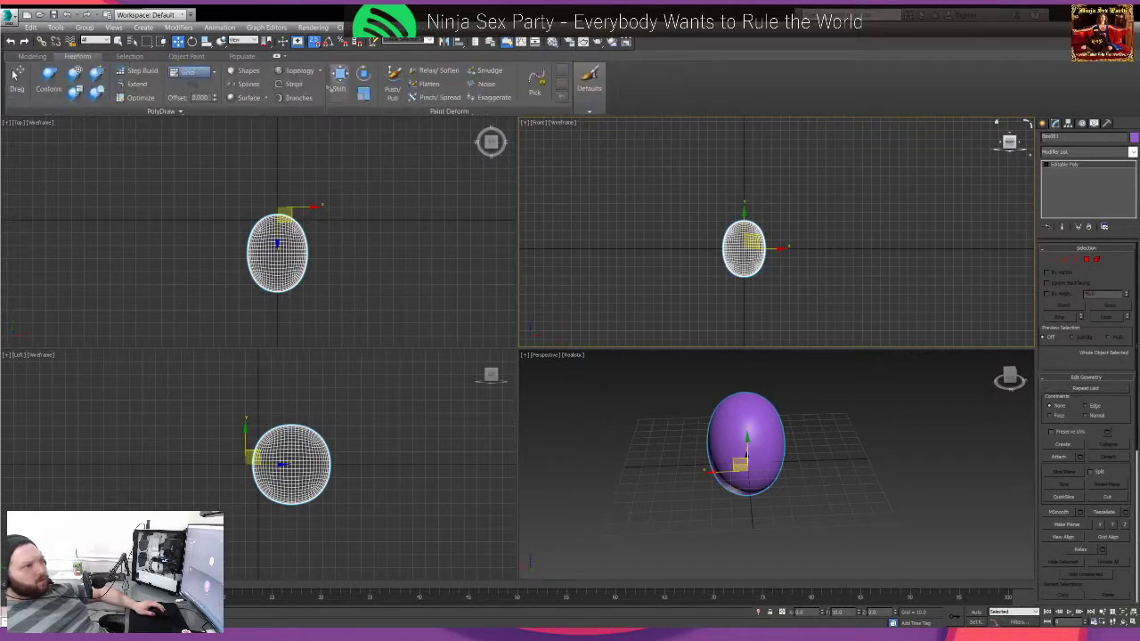
- Deform the egg-shaped mesh with the Shift brush, pulling its surface outward in the front and perspective views
left_click(340, 79)
mouse_move(748, 225)
left_mouse_down()
mouse_move(810, 176)
mouse_move(683, 223)
left_mouse_up()
mouse_move(757, 262)
left_mouse_down()
mouse_move(786, 290)
mouse_move(689, 274)
left_mouse_up()
mouse_move(720, 445)
left_mouse_down()
mouse_move(784, 476)
mouse_move(819, 467)
left_mouse_up()
left_click_drag(784, 406, 830, 365)
- Distort the mesh further with the Shift brush in the left view, including its lower edge, and return to the Move tool
middle_click_drag(259, 414, 269, 438)
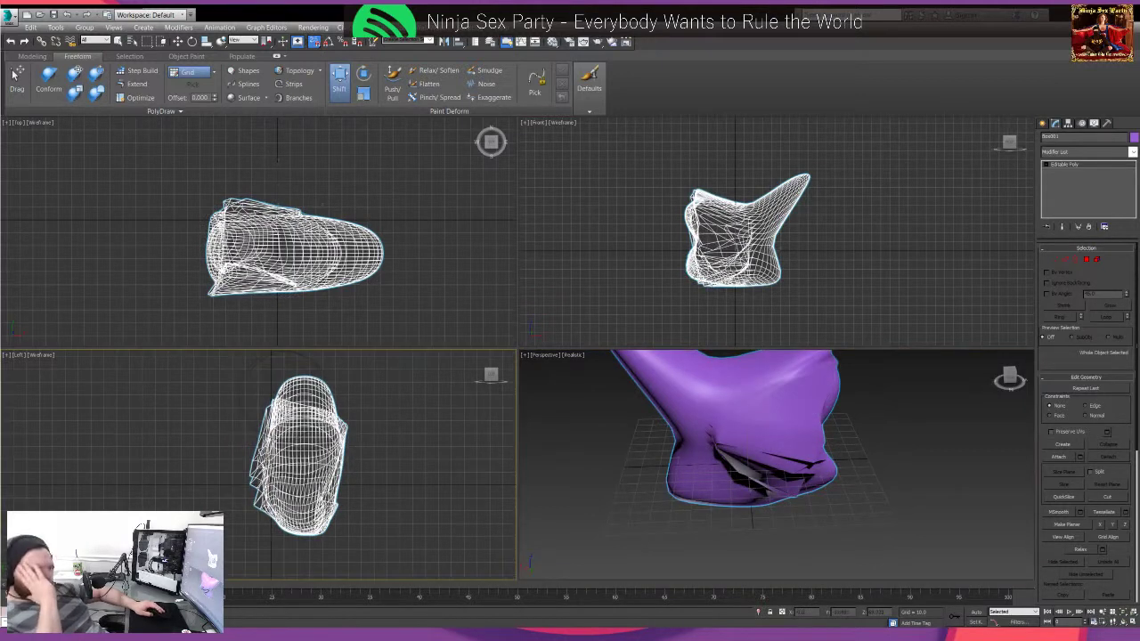
left_click_drag(300, 396, 302, 358)
mouse_move(337, 432)
left_mouse_down()
mouse_move(379, 496)
mouse_move(343, 510)
mouse_move(358, 536)
left_mouse_up()
left_click_drag(290, 423, 257, 412)
scroll(267, 459, "up", 5)
left_click_drag(231, 481, 162, 490)
key("w")
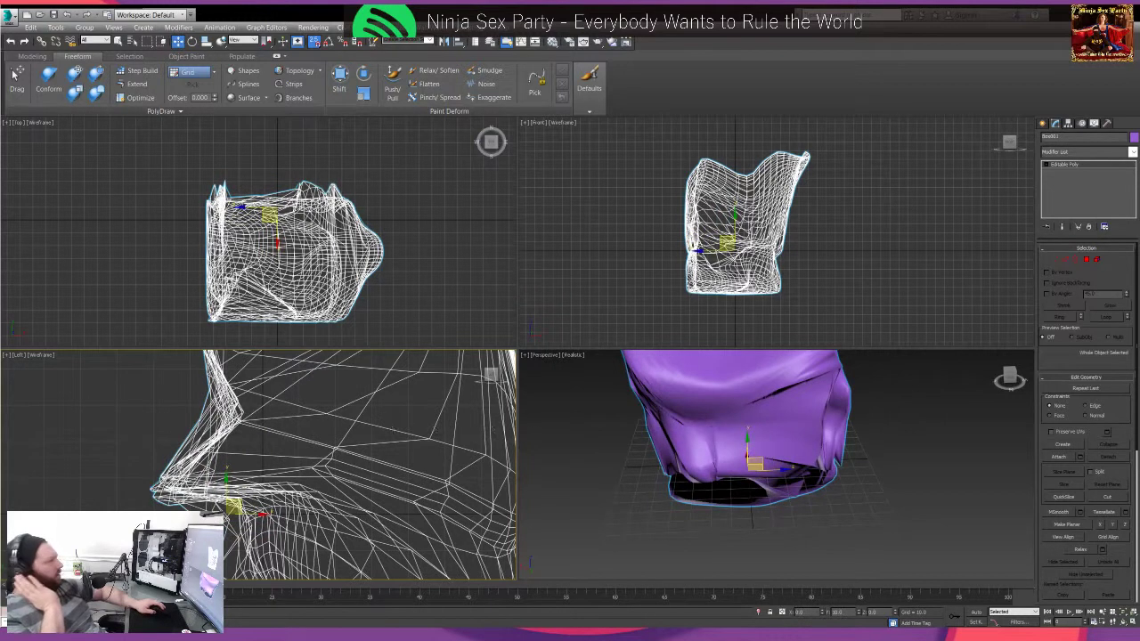
left_click(1064, 258)
left_click(720, 432)
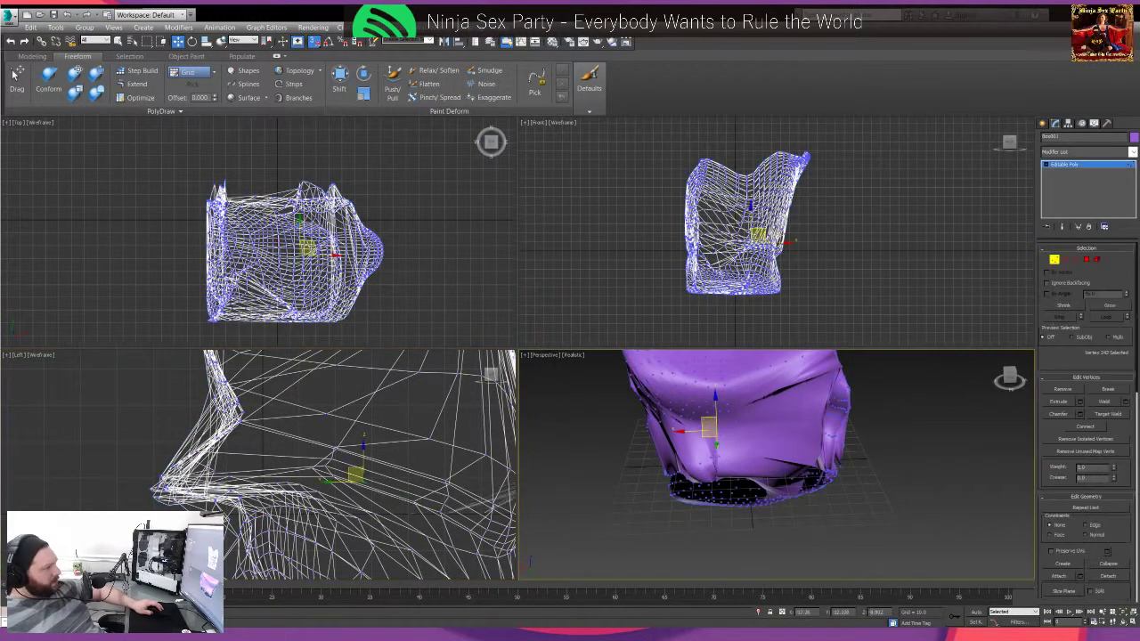
key("1")
scroll(910, 433, "down", 4)
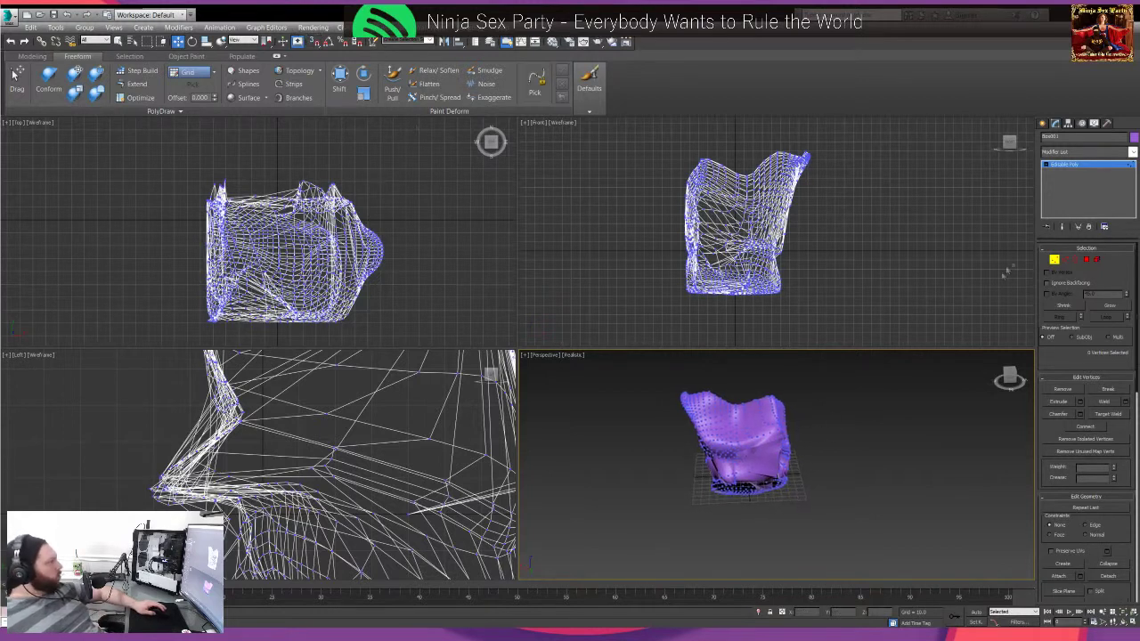
left_click(1054, 259)
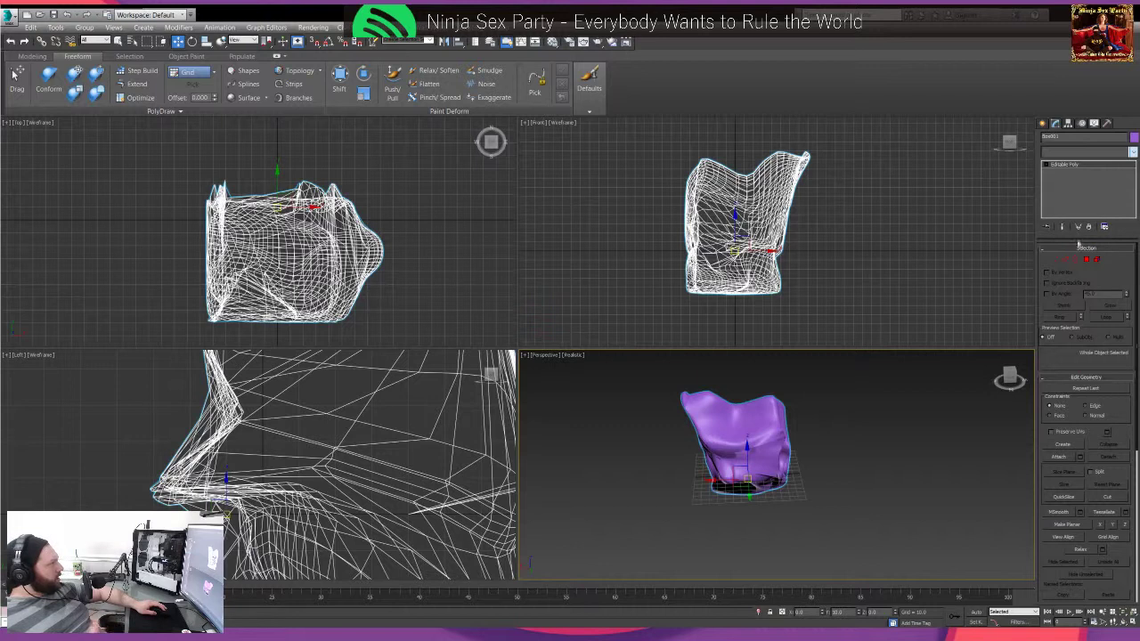
- Apply a ProOptimizer modifier to the distorted mesh, calculate it, and reduce the vertices to 25 percent
left_click(1079, 336)
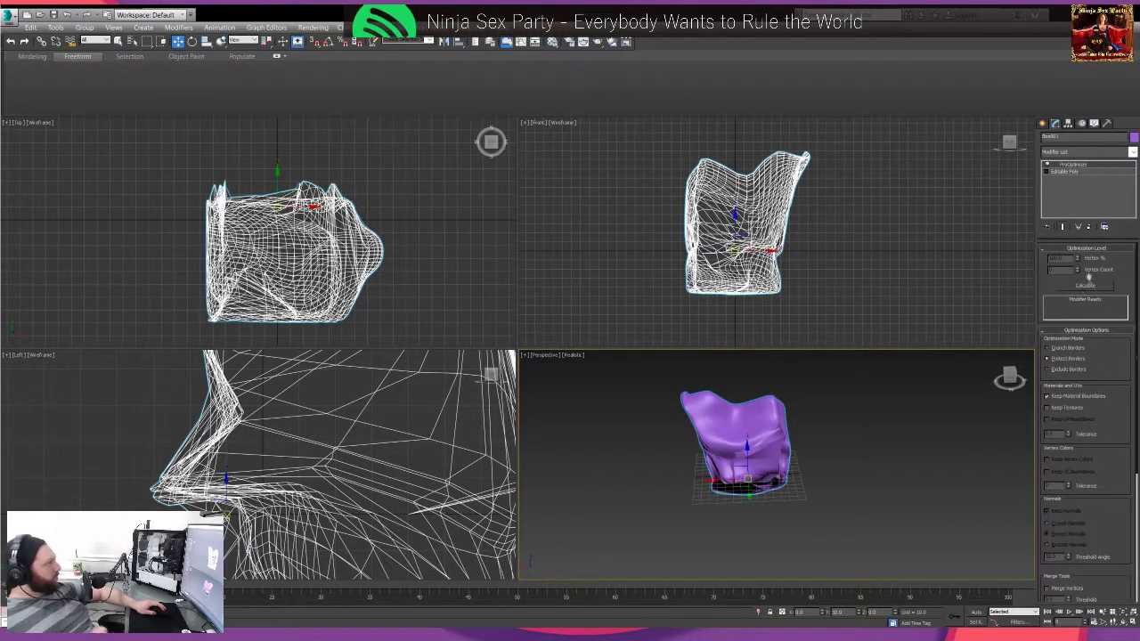
left_click(1086, 287)
left_click_drag(1079, 259, 1075, 269)
type("25")
key("Return")
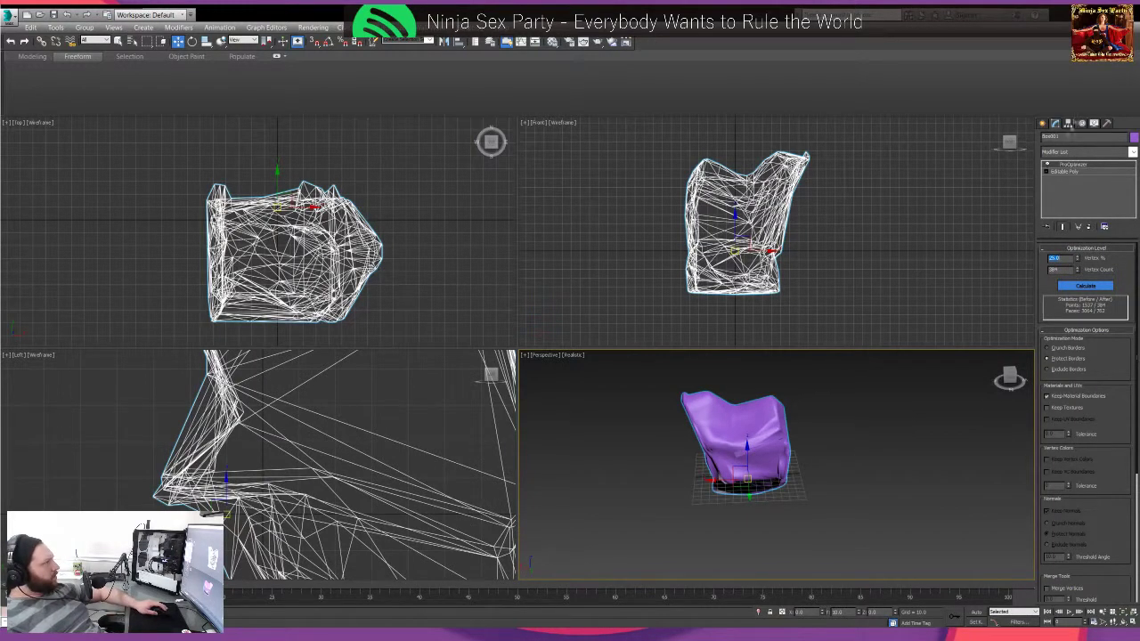
- Collapse the optimized object's modifier stack into an Editable Mesh
right_click(1057, 172)
left_click(1039, 252)
left_click(923, 252)
left_click(776, 241)
- Assign a material with an image texture to the distorted mesh
middle_click_drag(784, 450, 855, 450, "alt")
left_click(833, 437)
left_click(784, 454)
scroll(847, 467, "up", 5)
left_click(859, 450)
left_click(734, 410)
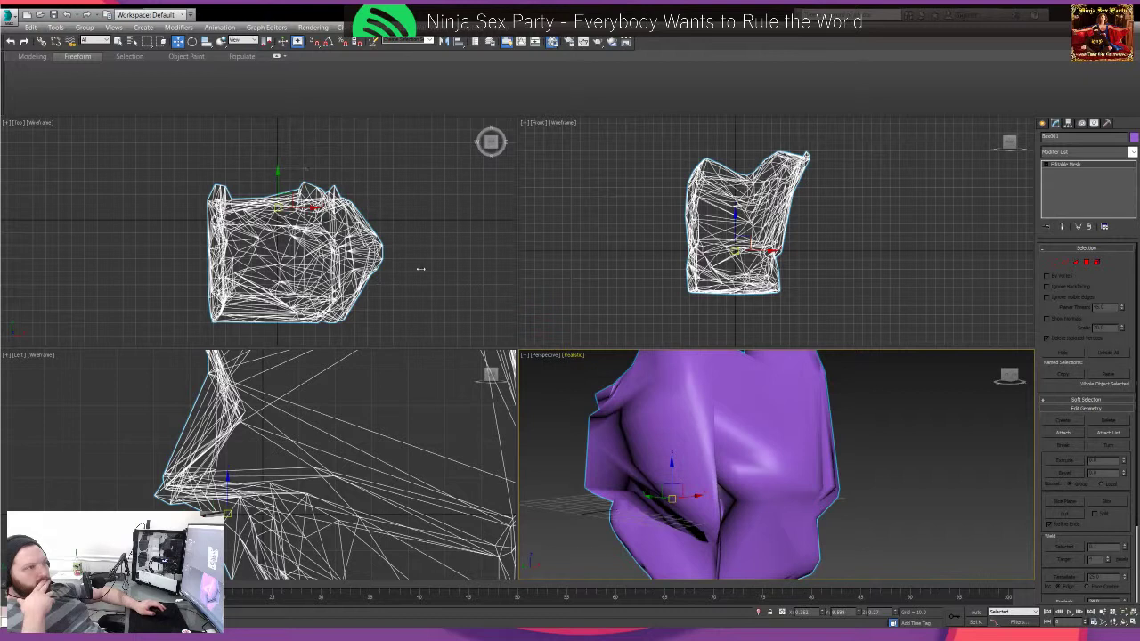
left_click(241, 318)
left_click(327, 324)
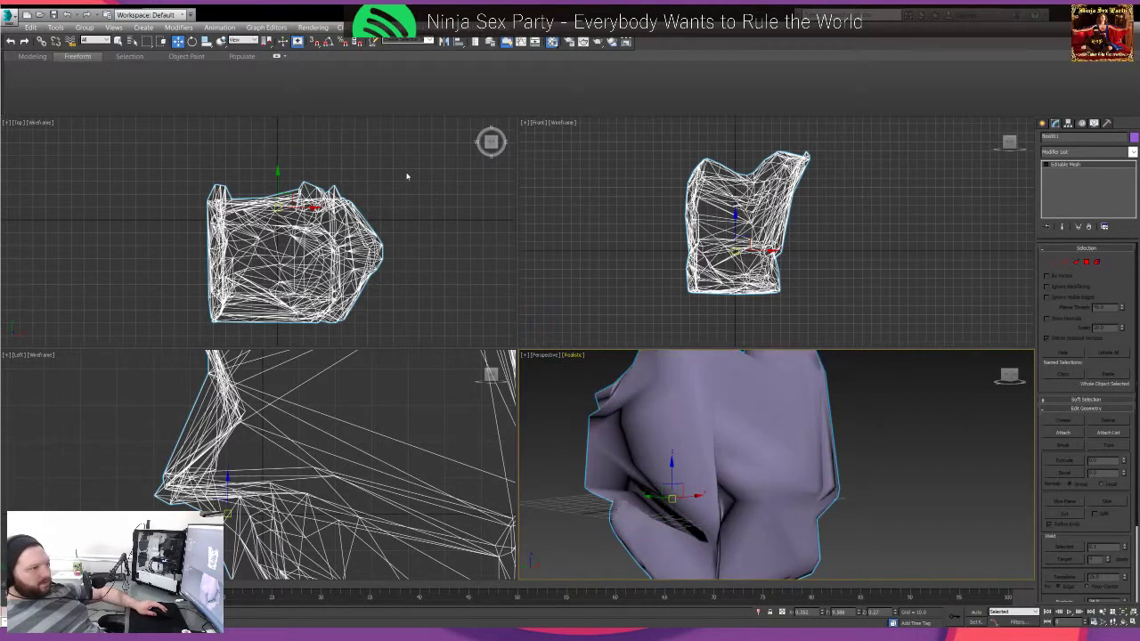
- Add an Unwrap UVW modifier to the textured mesh and open its UV editor
scroll(686, 459, "down", 6)
middle_click_drag(685, 459, 837, 437, "alt")
left_click(1133, 152)
left_click(1098, 534)
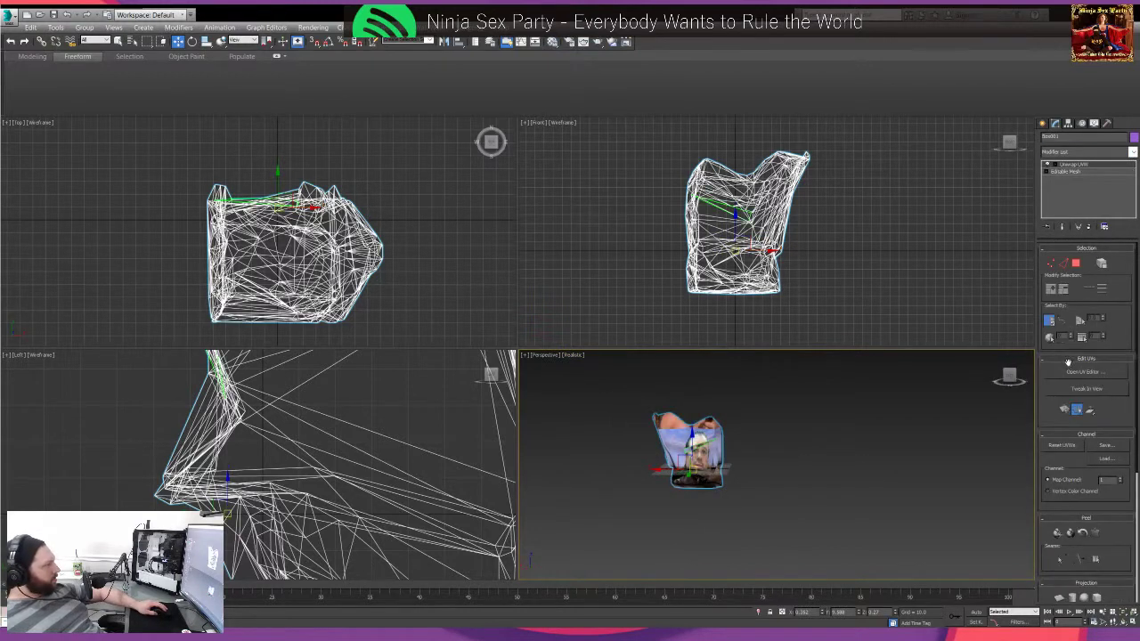
left_click(1067, 376)
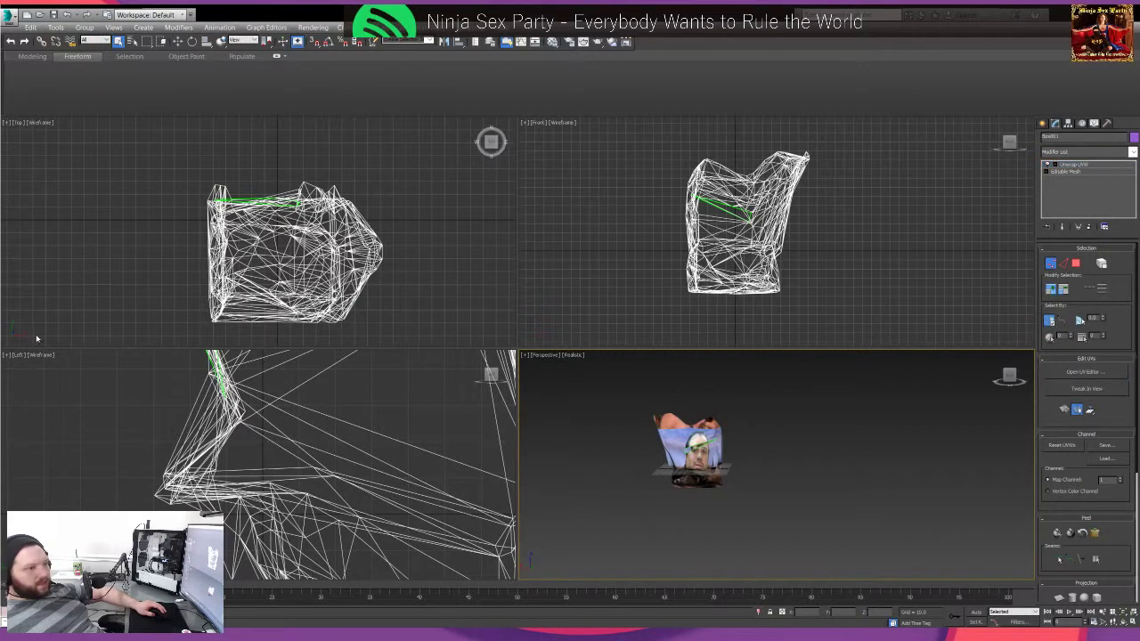
- Select all polygons of the mesh and apply an aligned planar projection to their UVs
left_click(65, 315)
key("ctrl+a")
scroll(1072, 468, "down", 3)
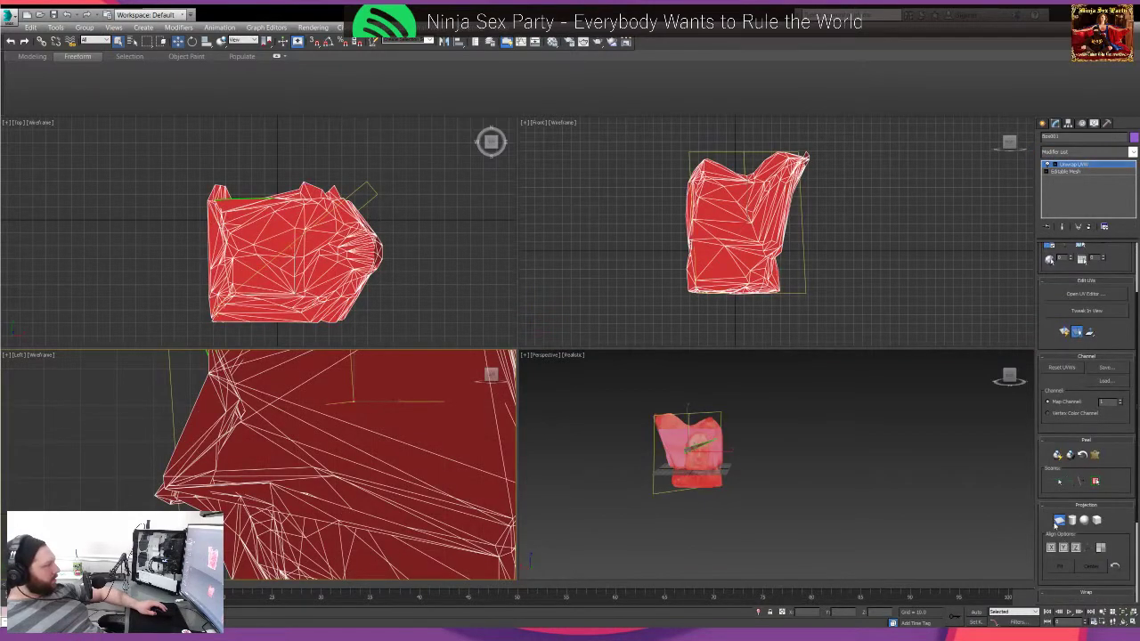
left_click(1059, 520)
left_click(1088, 547)
scroll(738, 468, "up", 6)
middle_click_drag(755, 467, 647, 483, "alt")
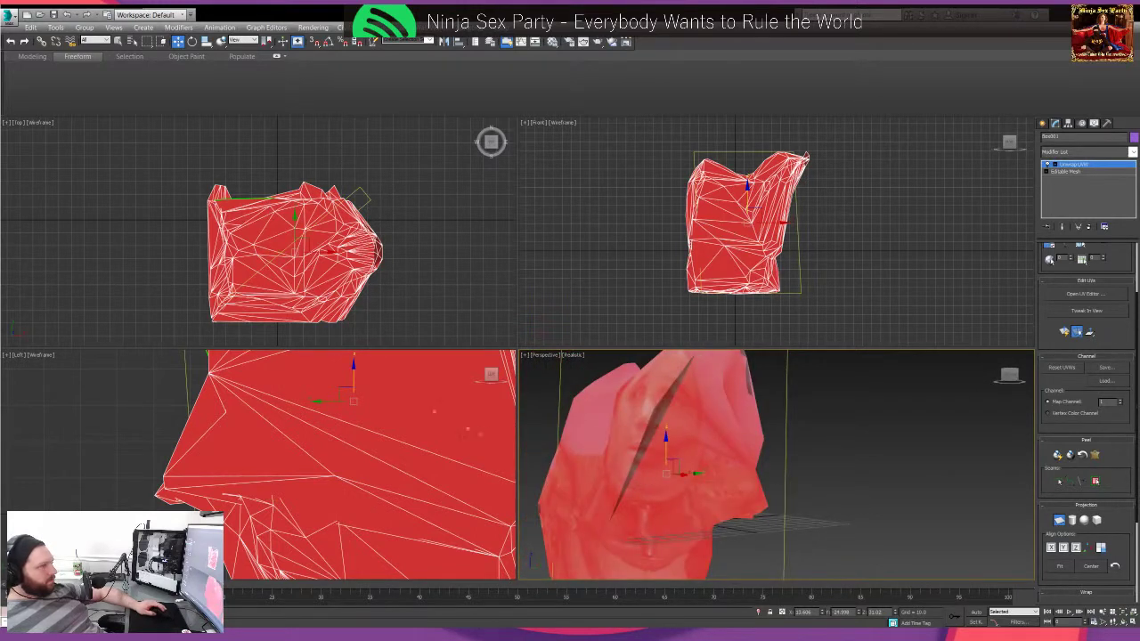
- Try a box projection on the selected polygons
left_click(1096, 521)
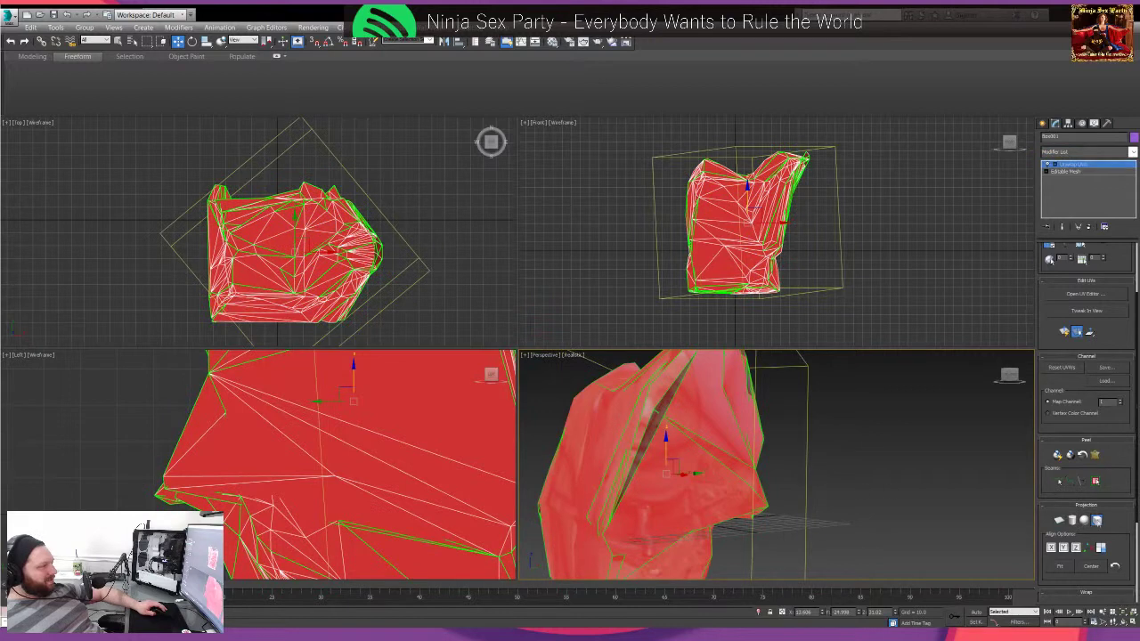
middle_click_drag(703, 472, 962, 479)
left_click(1090, 553)
scroll(757, 472, "down", 3)
- Apply a planar projection aligned to the perspective view to all selected polygons and leave polygon selection
left_click(1060, 521)
middle_click_drag(884, 502, 877, 504, "alt")
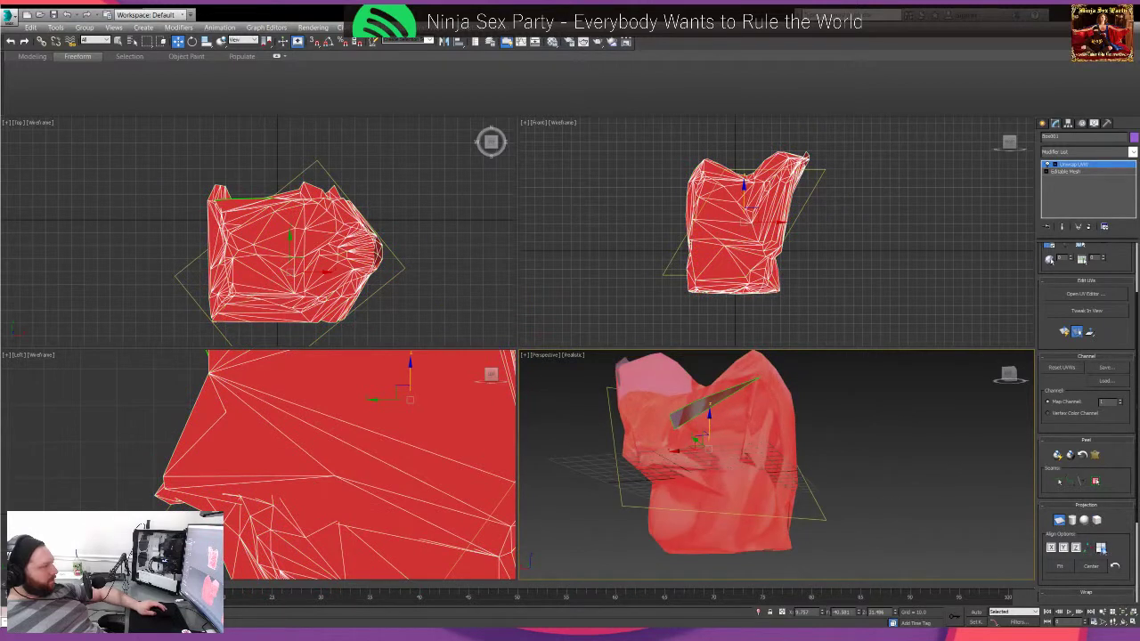
left_click(1101, 548)
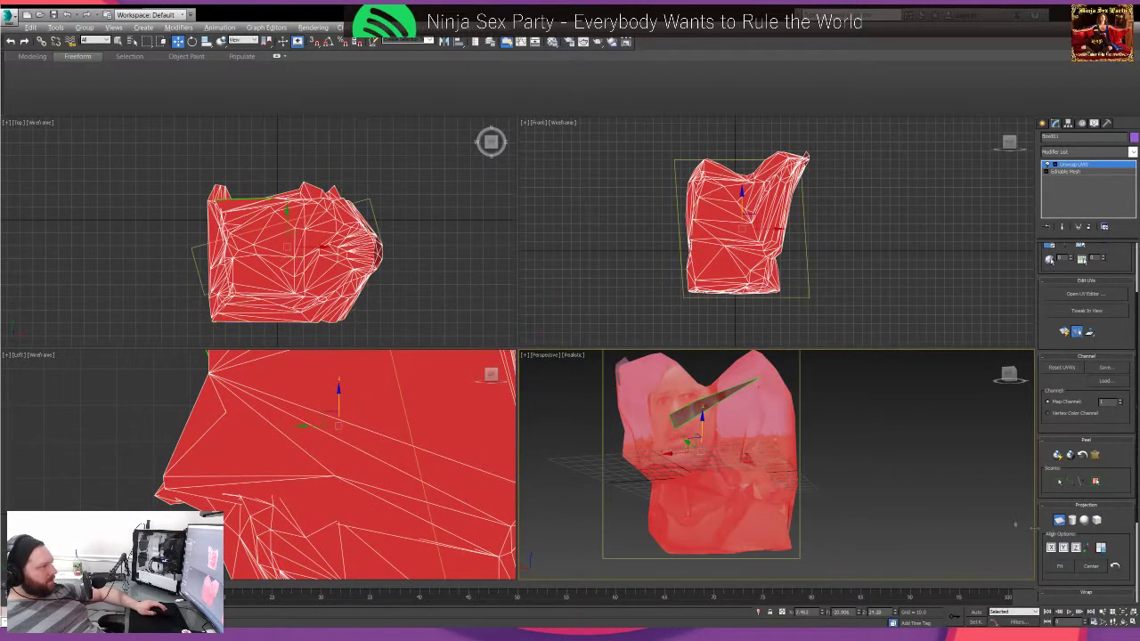
middle_click_drag(965, 508, 925, 502, "alt")
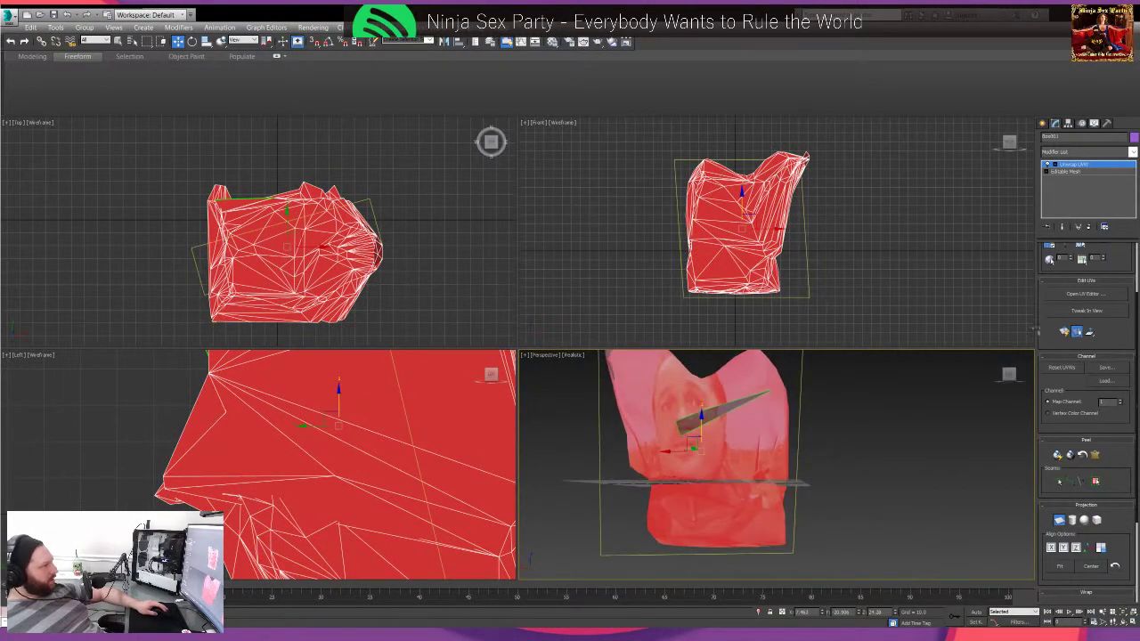
scroll(1044, 330, "up", 3)
left_click(1075, 258)
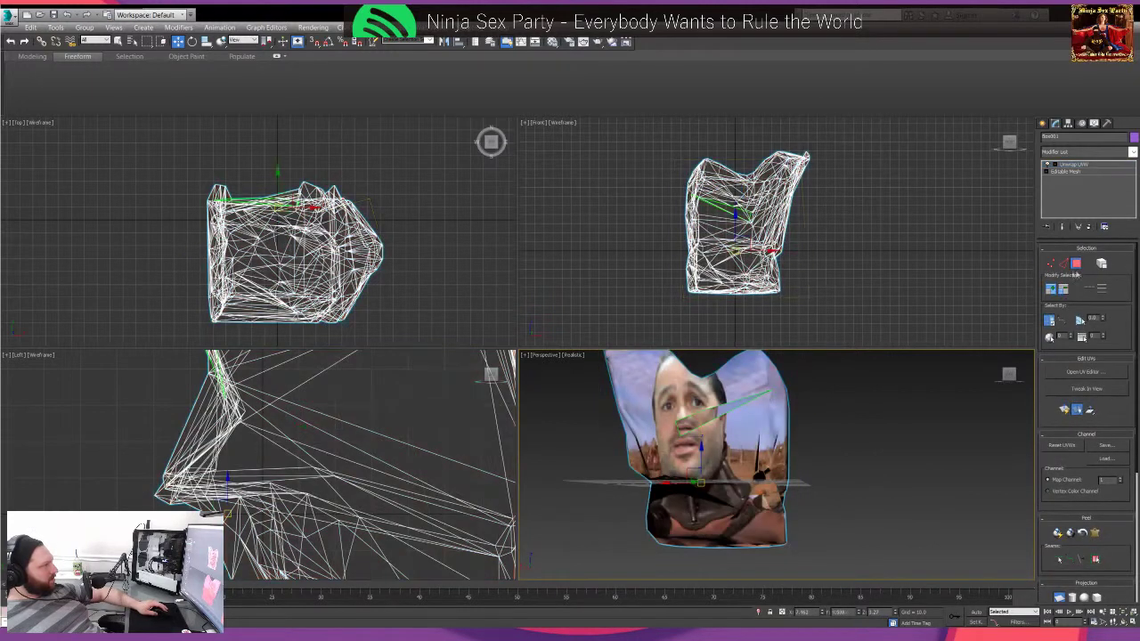
- Set the perspective viewport's shading to Consistent Colors and maximize the viewport
left_click(960, 311)
middle_click_drag(897, 409, 712, 419, "alt")
left_click(824, 445)
left_click(574, 358)
left_click(613, 395)
mouse_move(614, 397)
middle_mouse_down("alt")
mouse_move(775, 432)
mouse_move(925, 440)
middle_mouse_up("alt")
key("alt+w")
scroll(786, 375, "up", 8)
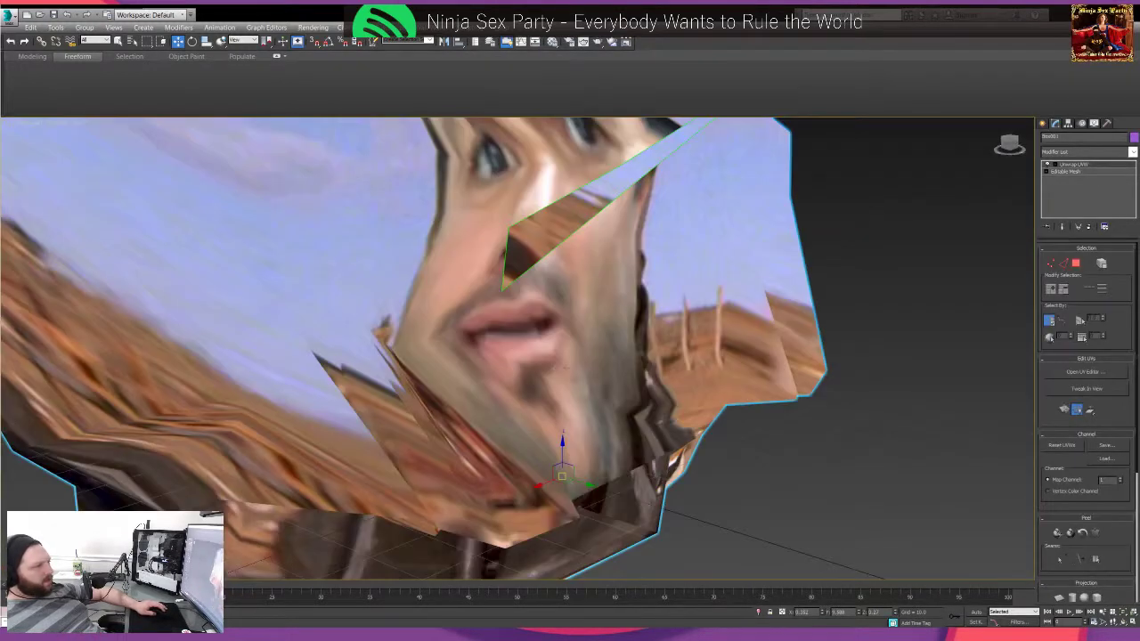
- Examine how the face image is projected across the distorted mesh
scroll(787, 374, "down", 8)
left_click(846, 379)
scroll(828, 378, "up", 3)
left_click(815, 392)
left_click(915, 308)
scroll(914, 309, "up", 3)
middle_click_drag(896, 333, 896, 323, "alt")
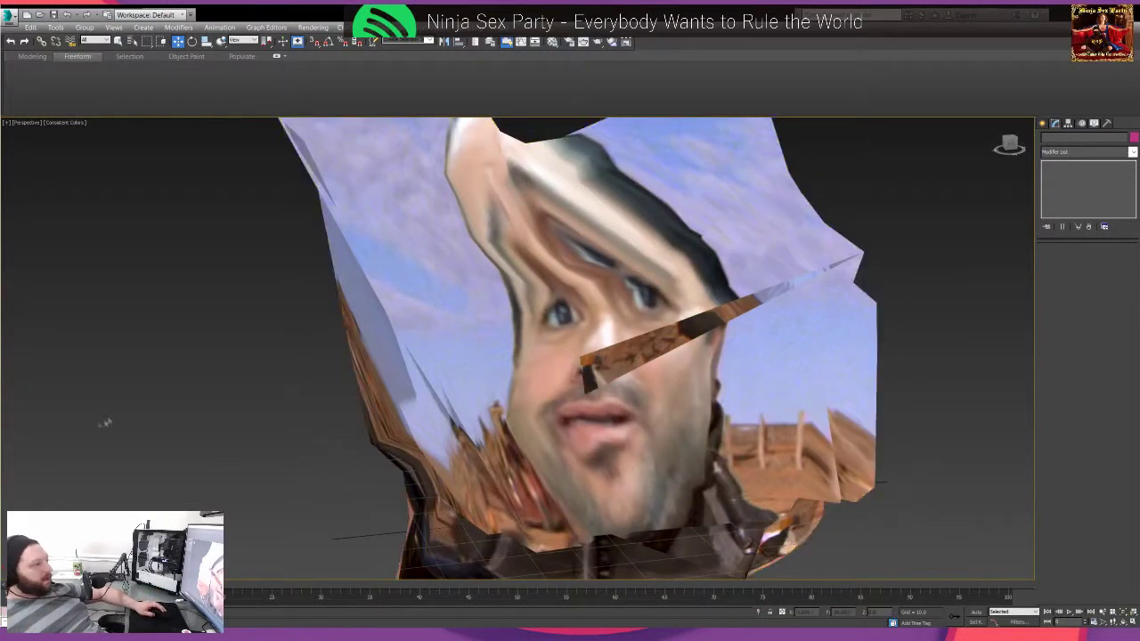
left_click(374, 358)
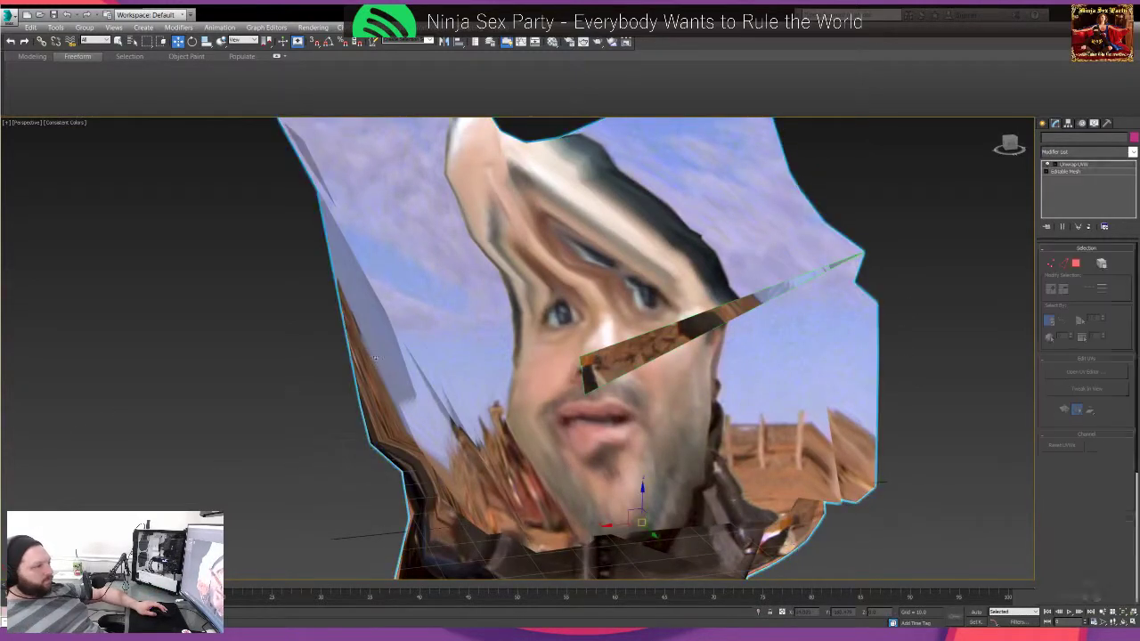
left_click(225, 335)
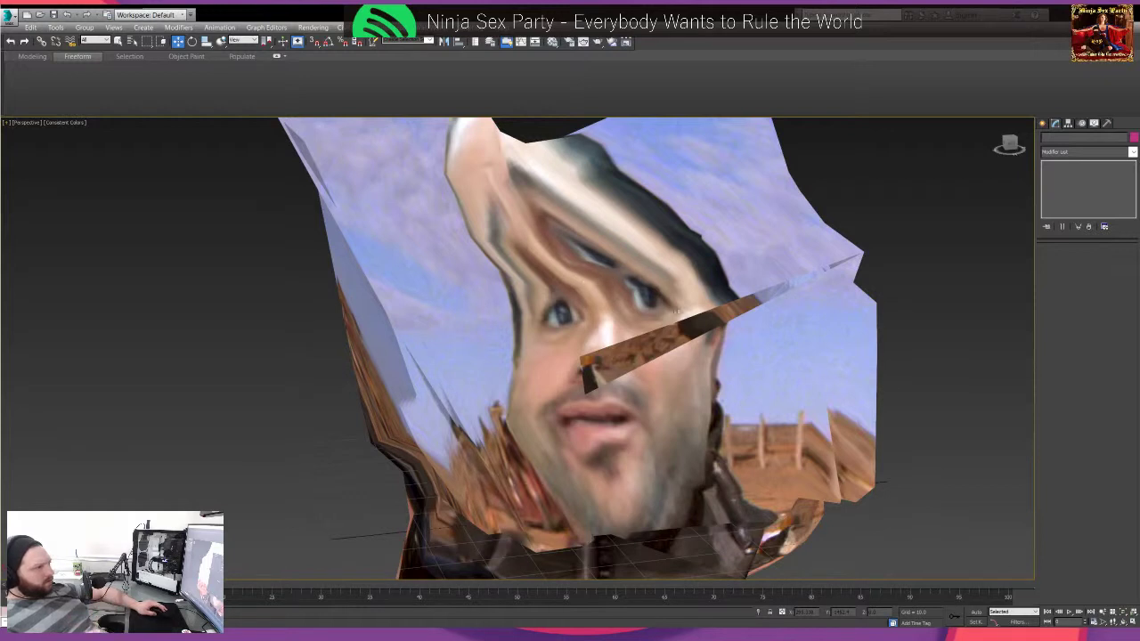
- Select the textured mesh and display the polygon and vertex statistics in the viewport, with the whole object in view
left_click(655, 443)
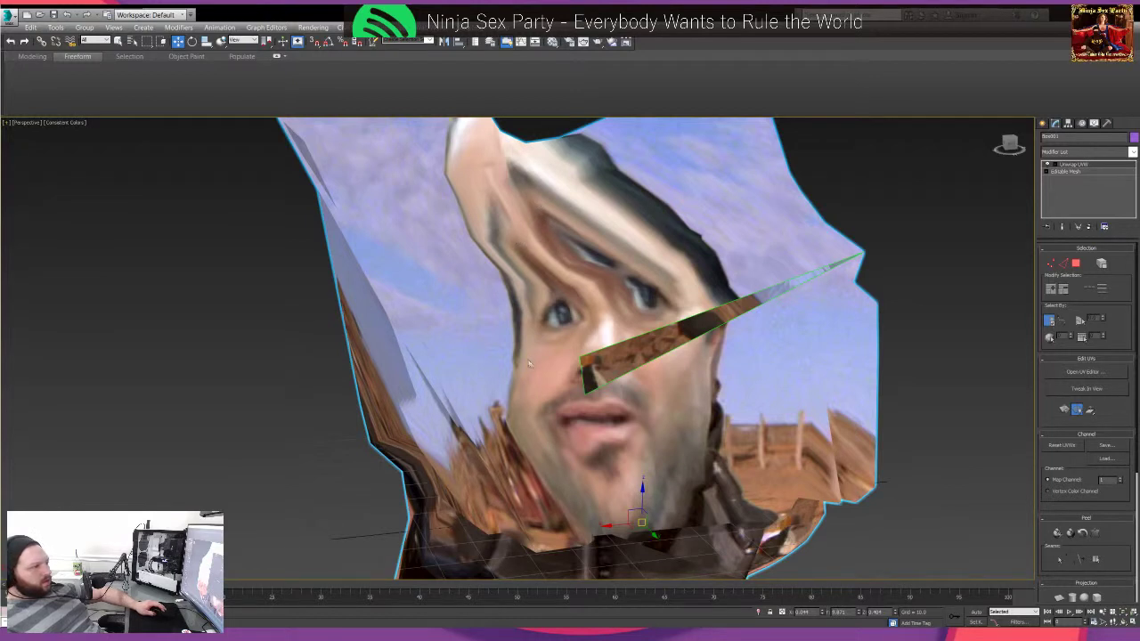
key("7")
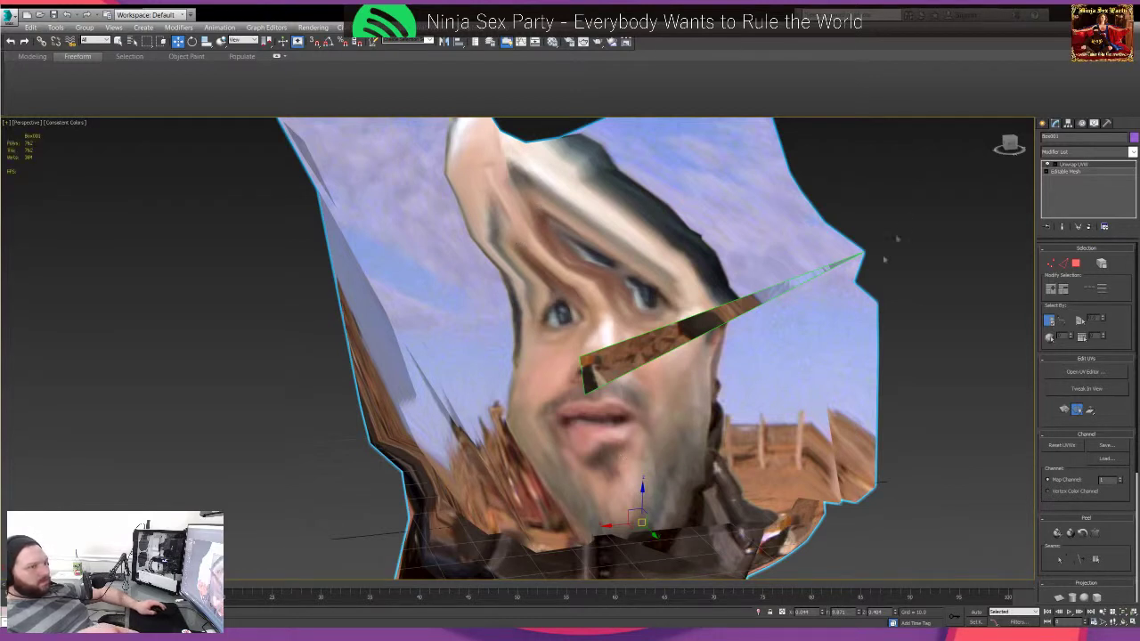
left_click(908, 224)
left_click(528, 241)
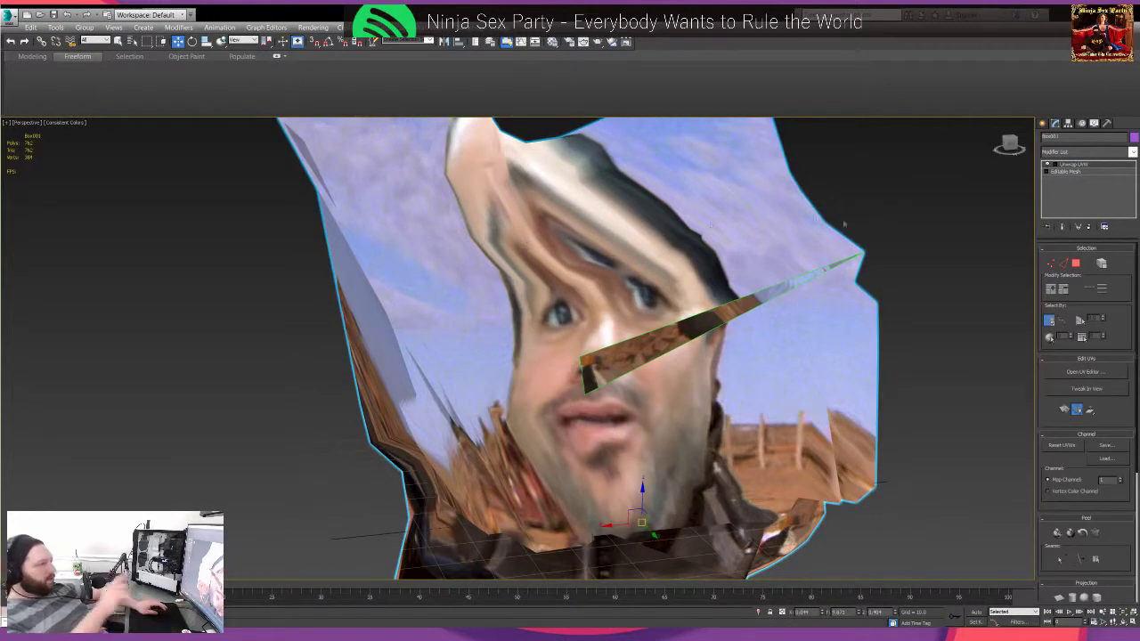
left_click(891, 223)
middle_click_drag(870, 261, 808, 275)
scroll(683, 313, "down", 5)
left_click(683, 314)
middle_click_drag(781, 330, 703, 352)
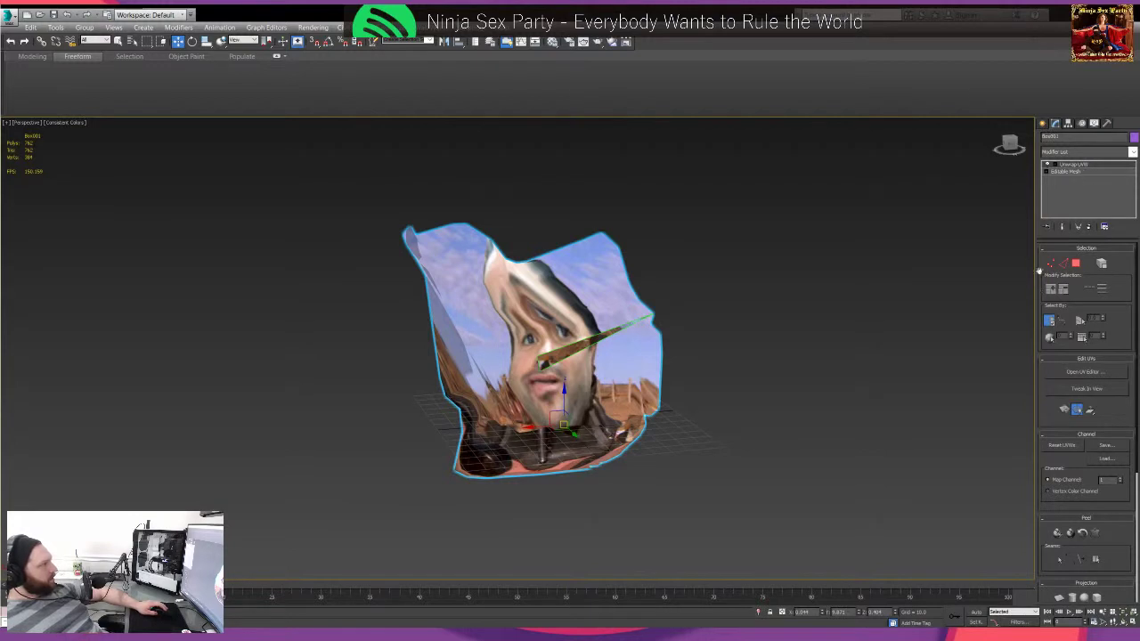
- Collapse the Unwrap UVW modifier into the Editable Mesh and turn on Auto Key animation recording
left_click(1088, 227)
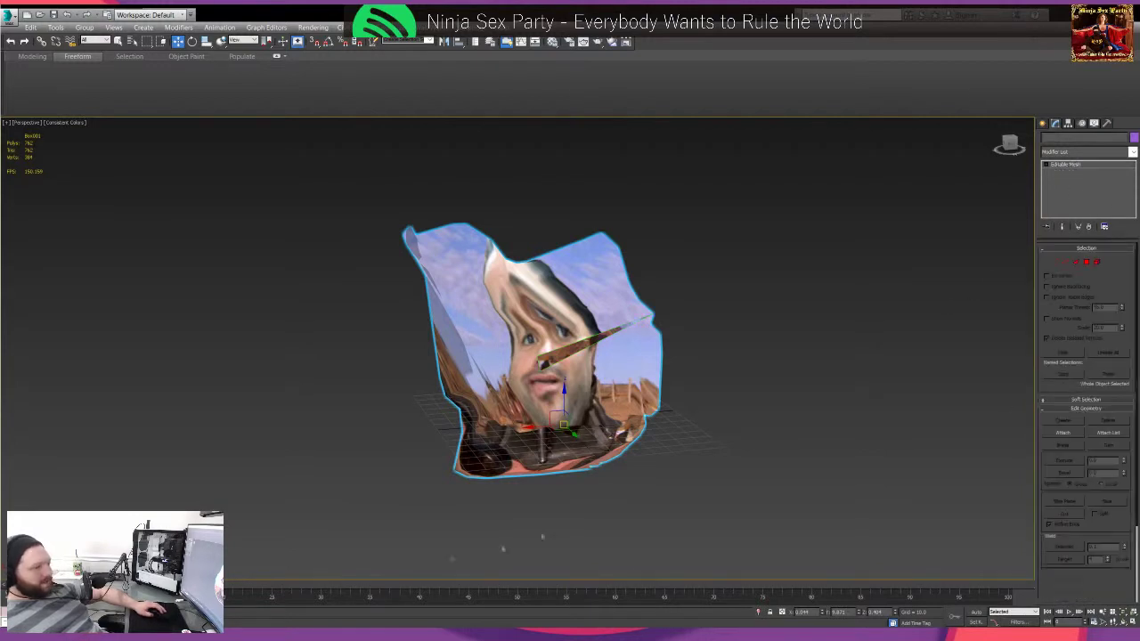
left_click(1042, 124)
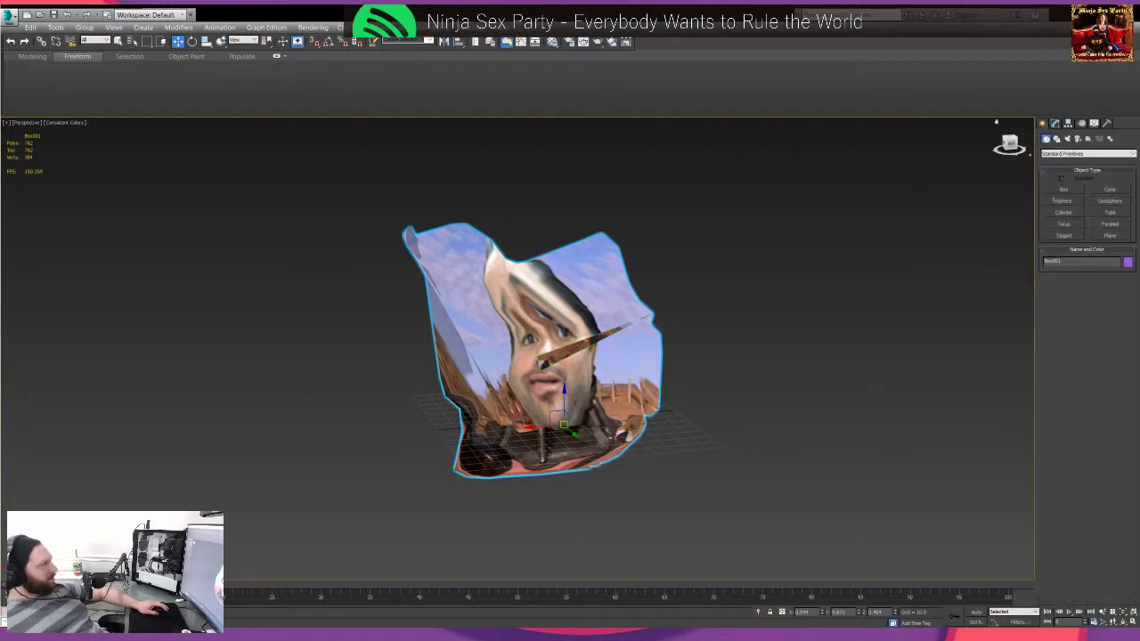
left_click(977, 613)
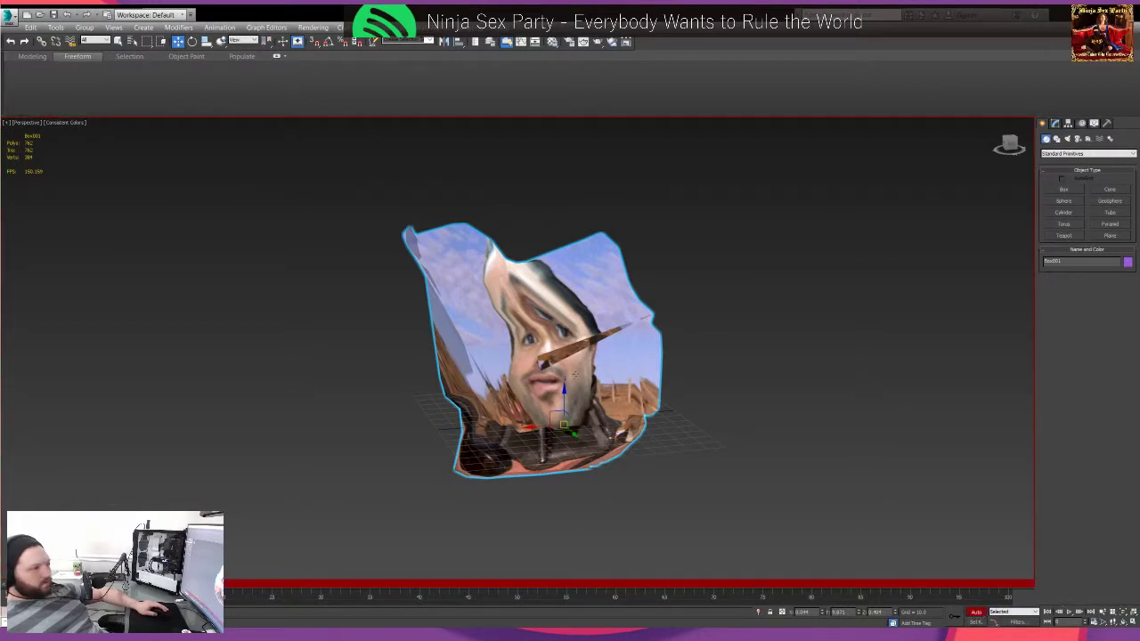
- With Auto Key on, rotate the textured mesh at around frame 54 and again at around frame 78
left_click_drag(34, 584, 548, 585)
key("e")
left_click_drag(568, 396, 423, 101)
left_click_drag(558, 585, 795, 594)
key("e")
left_click_drag(545, 432, 873, 415)
- Play the rotation animation from the start of the timeline and turn off Auto Key
left_click_drag(791, 586, 43, 585)
left_click(1077, 613)
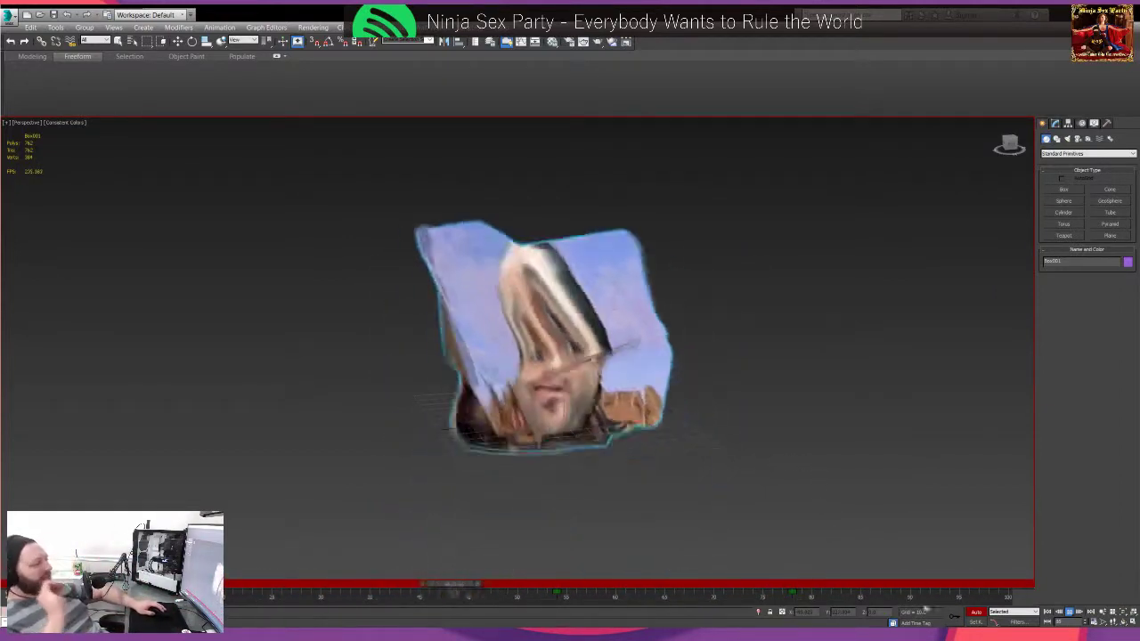
left_click(977, 613)
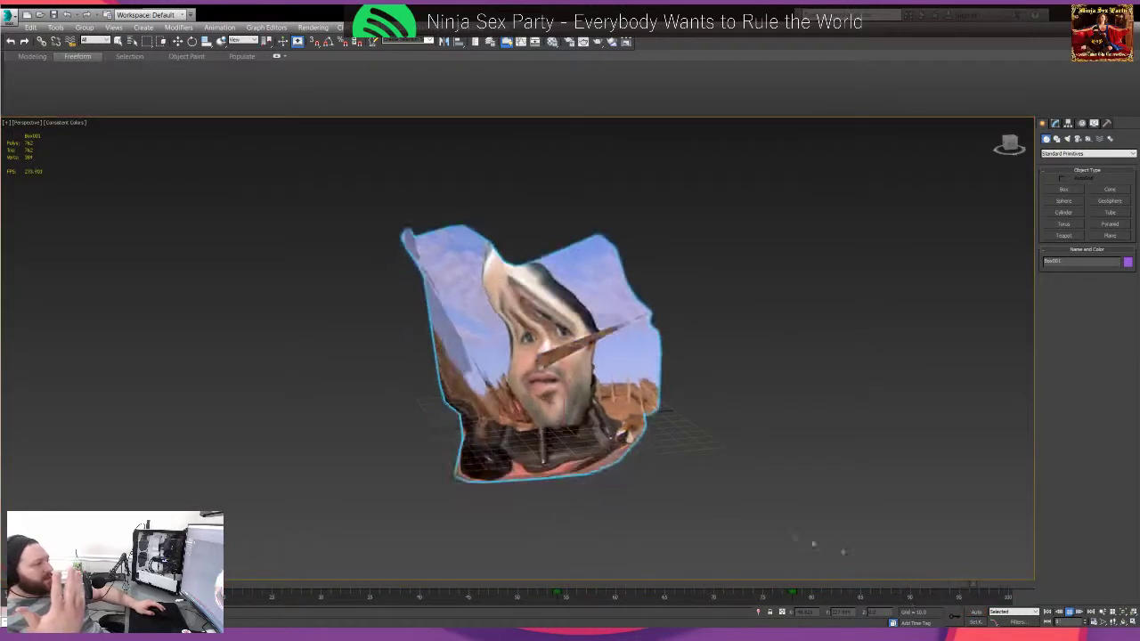
- Deselect the mesh, turn the perspective view around it and restore the four-viewport layout
key("e")
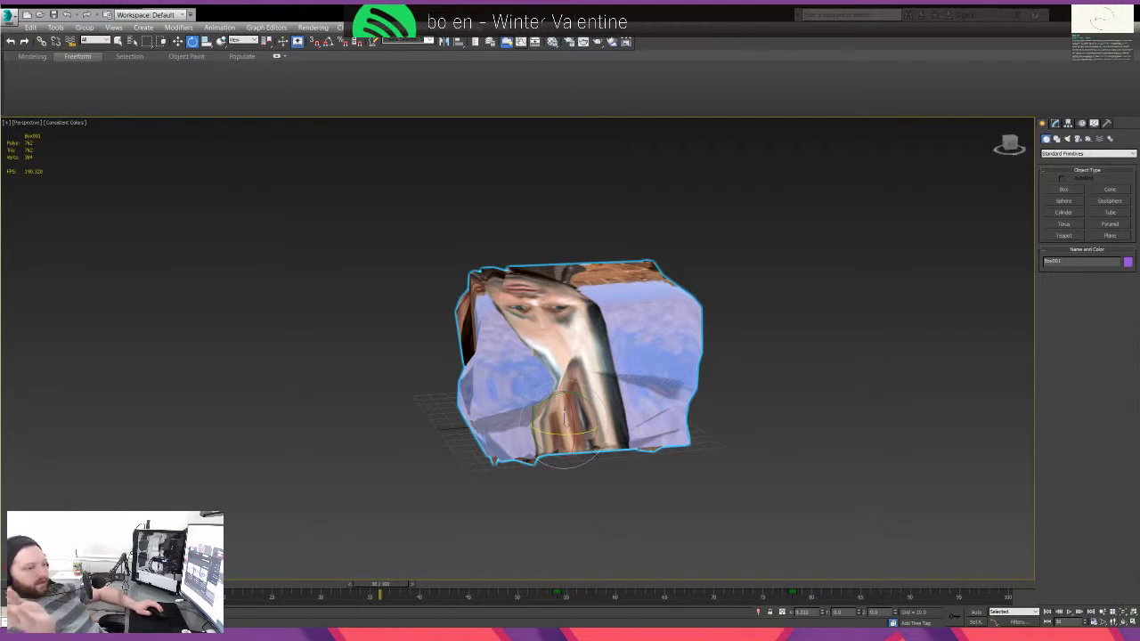
left_click(536, 488)
left_click(537, 427)
middle_click_drag(526, 424, 704, 383, "alt")
middle_click_drag(534, 389, 640, 378, "alt")
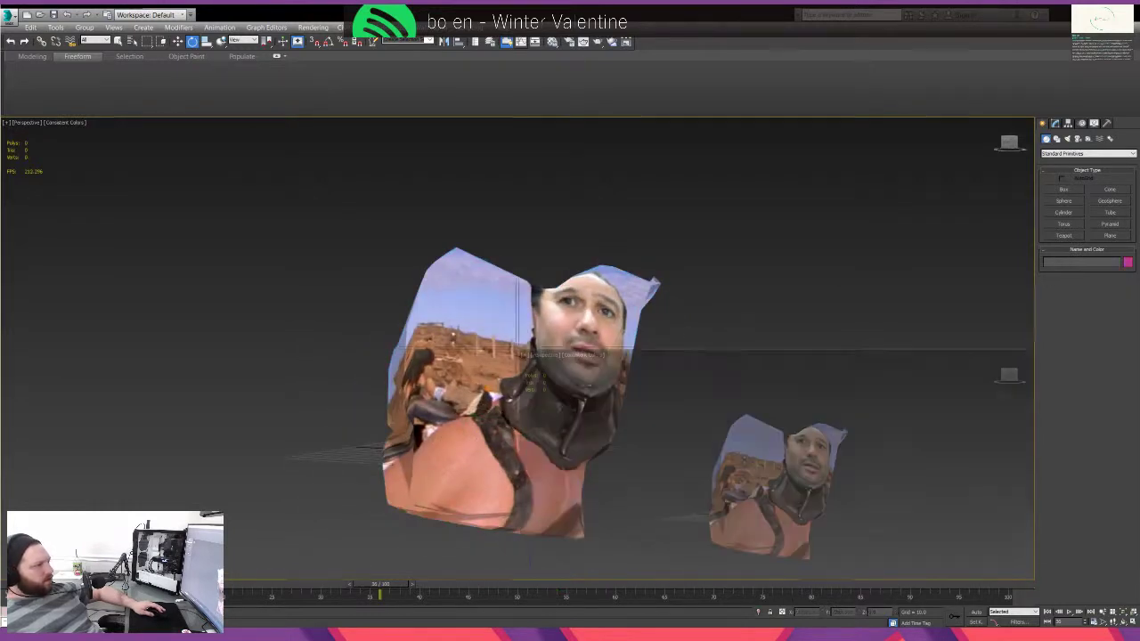
left_click(640, 378)
key("alt+w")
- Create a thin horizontal box as an arm beside the mesh in the Front view and reposition it in the Top view
middle_click_drag(801, 218, 846, 226)
left_click(1063, 191)
left_click_drag(754, 215, 659, 226)
left_click(709, 230)
key("w")
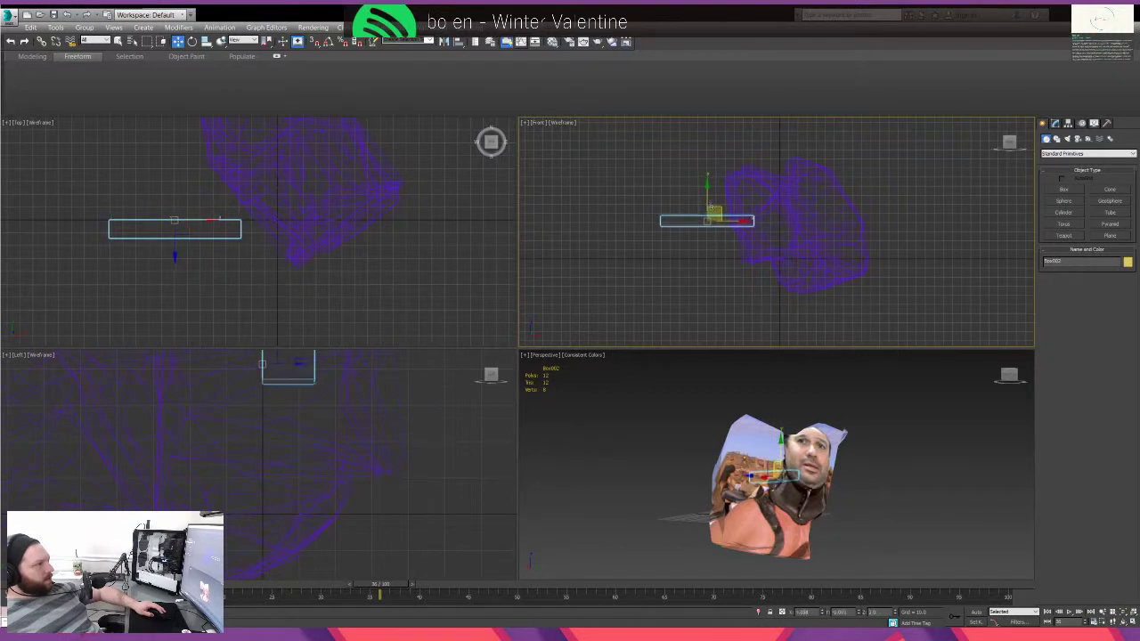
middle_click_drag(168, 202, 189, 237)
left_click_drag(199, 241, 204, 176)
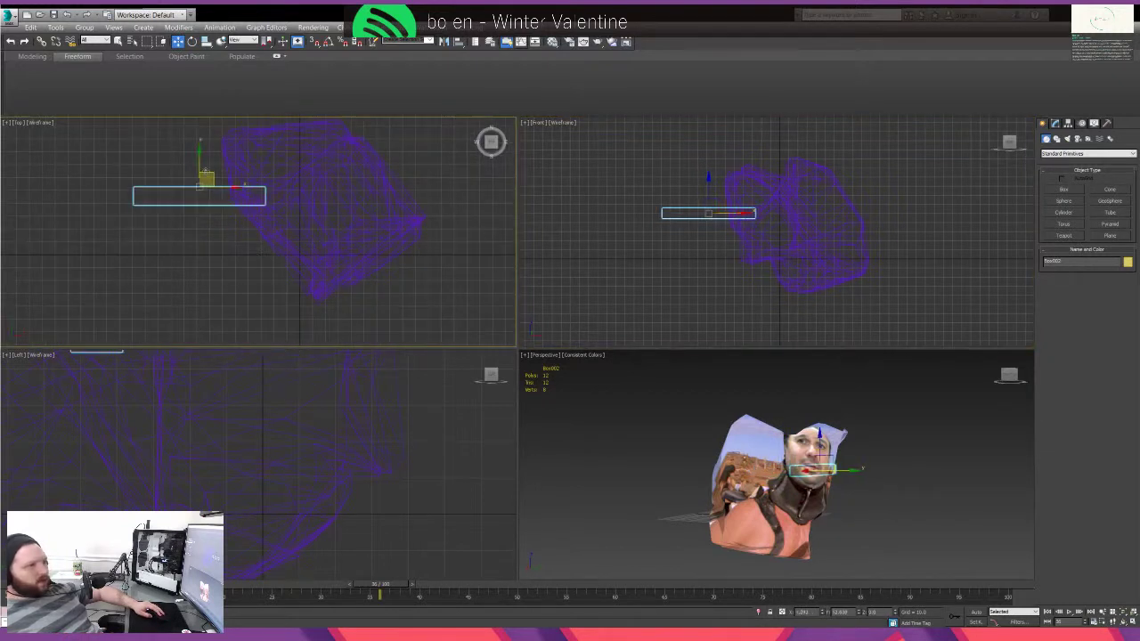
left_click(430, 166)
- Convert the arm box to Editable Poly and insert an edge loop at its middle with Swift Loop
left_click(1055, 123)
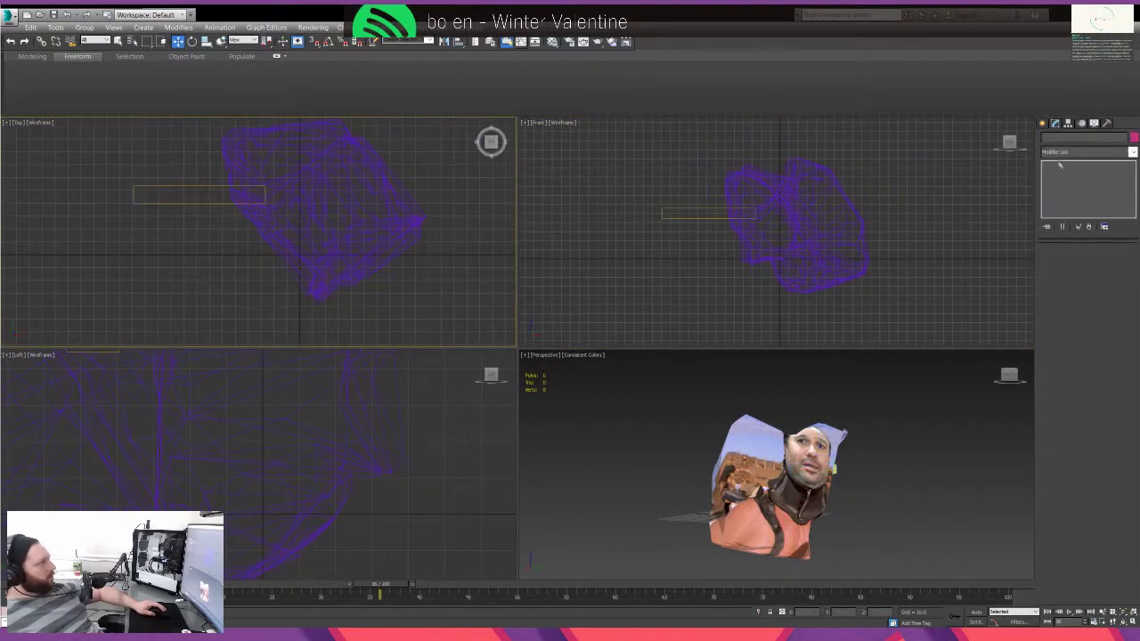
left_click(664, 216)
key("ctrl+e")
left_click(1086, 260)
key("4")
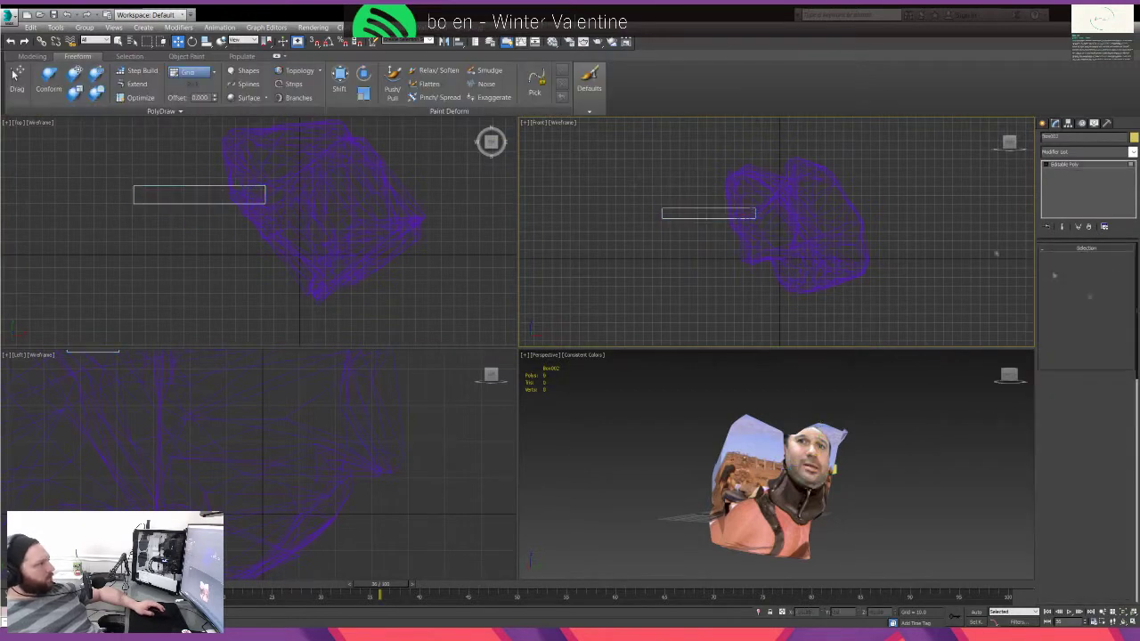
left_click(32, 56)
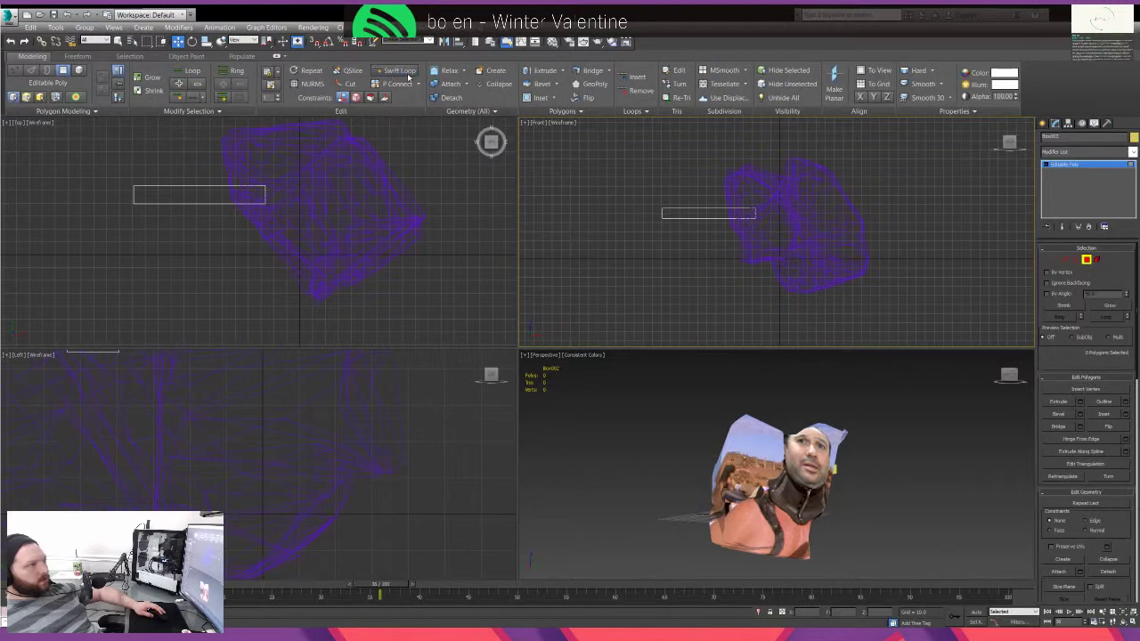
middle_click_drag(706, 207, 695, 201)
key("w")
- Select the vertices at the arm's outer end and move them up and inward to bend the arm at its middle
left_click(1055, 260)
left_click_drag(627, 183, 671, 259)
key("e")
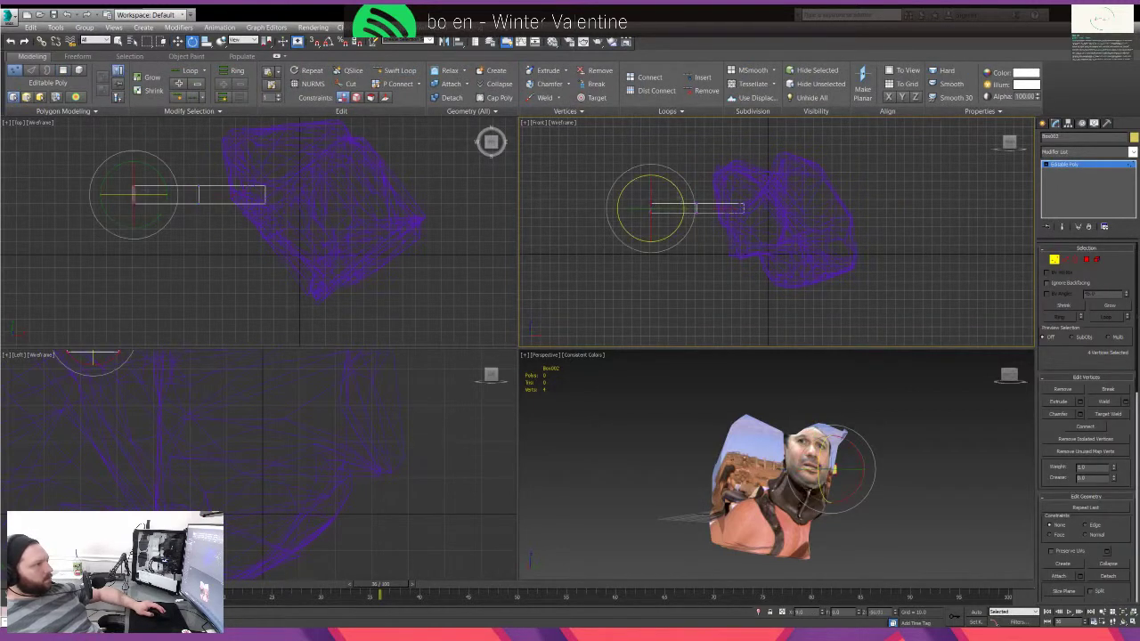
key("w")
left_click_drag(674, 182, 682, 162)
left_click(704, 153)
- Create a sphere as a hand on the arm's raised end and align it with the arm in the Top view
left_click(1043, 123)
left_click(1063, 200)
scroll(703, 204, "up", 3)
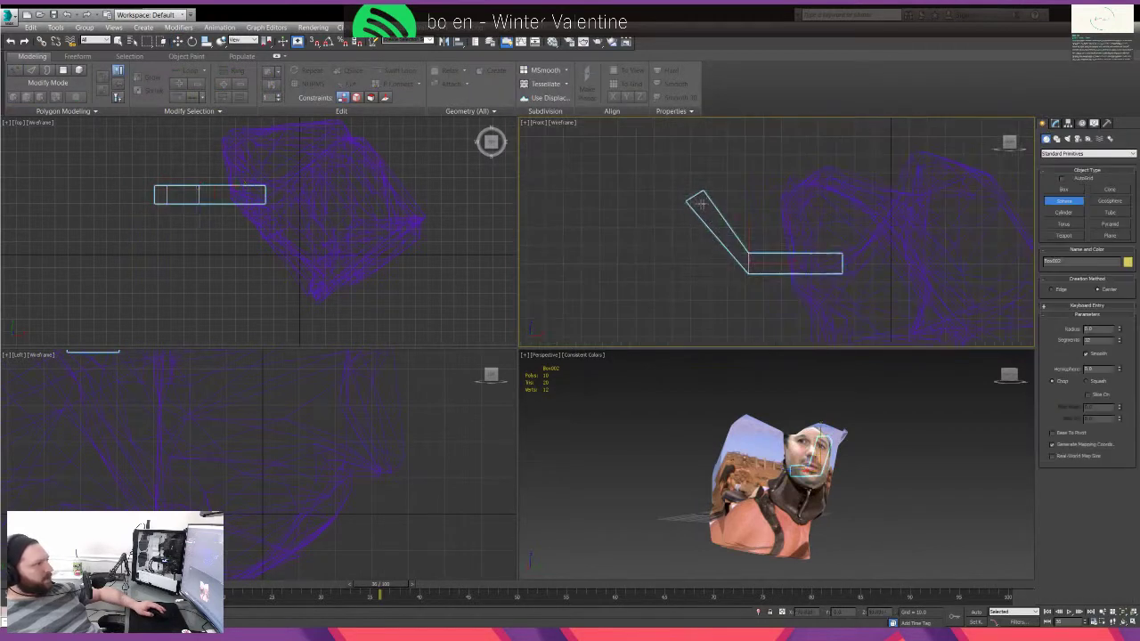
left_click_drag(696, 196, 727, 211)
key("w")
middle_click_drag(232, 232, 250, 250)
left_click_drag(179, 239, 179, 180)
- Select the arm with its hand sphere and clone both sideways in the Front view
left_click_drag(799, 282, 717, 210)
middle_click_drag(764, 216, 645, 213)
scroll(650, 214, "down", 4)
left_click_drag(643, 212, 774, 210, "shift")
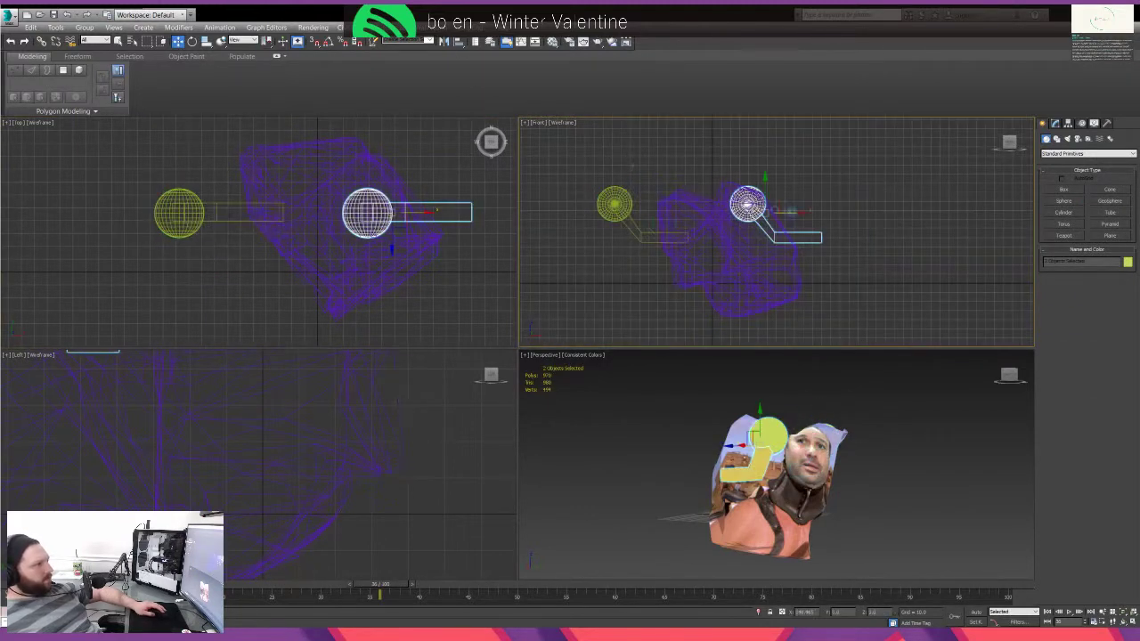
- Mirror the cloned arm and hand and move them to the opposite side of the mesh
left_click(447, 42)
left_click(621, 318)
middle_click_drag(670, 278, 668, 279)
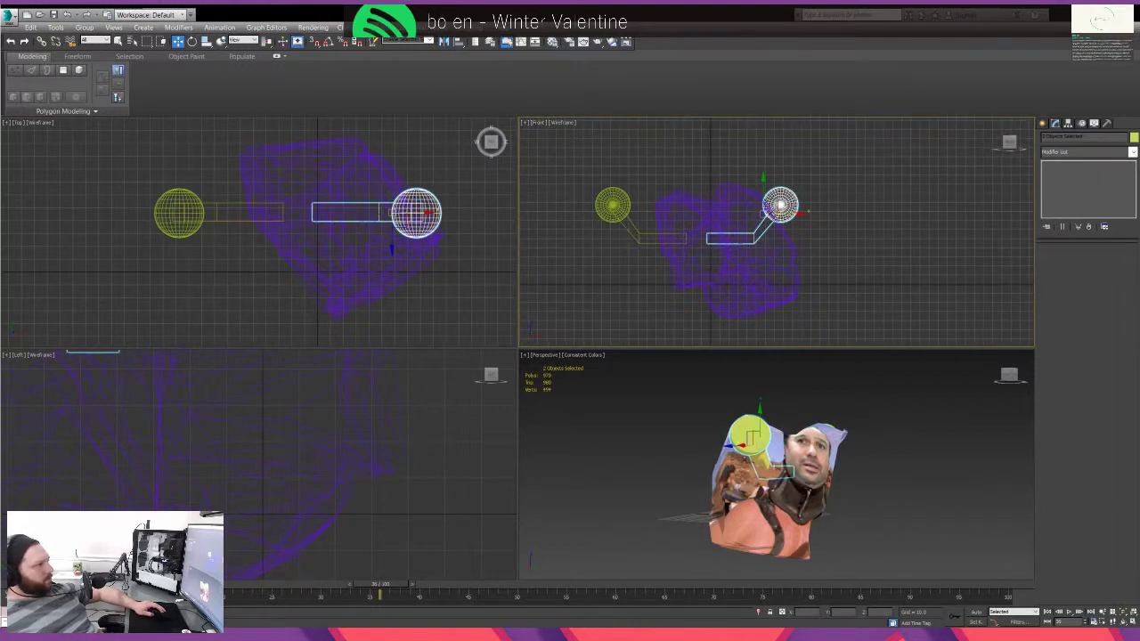
left_click_drag(791, 213, 864, 211)
left_click(957, 300)
- Create two spheres side by side as eyes in the Front view and place them at the front of the mesh
left_click(1043, 124)
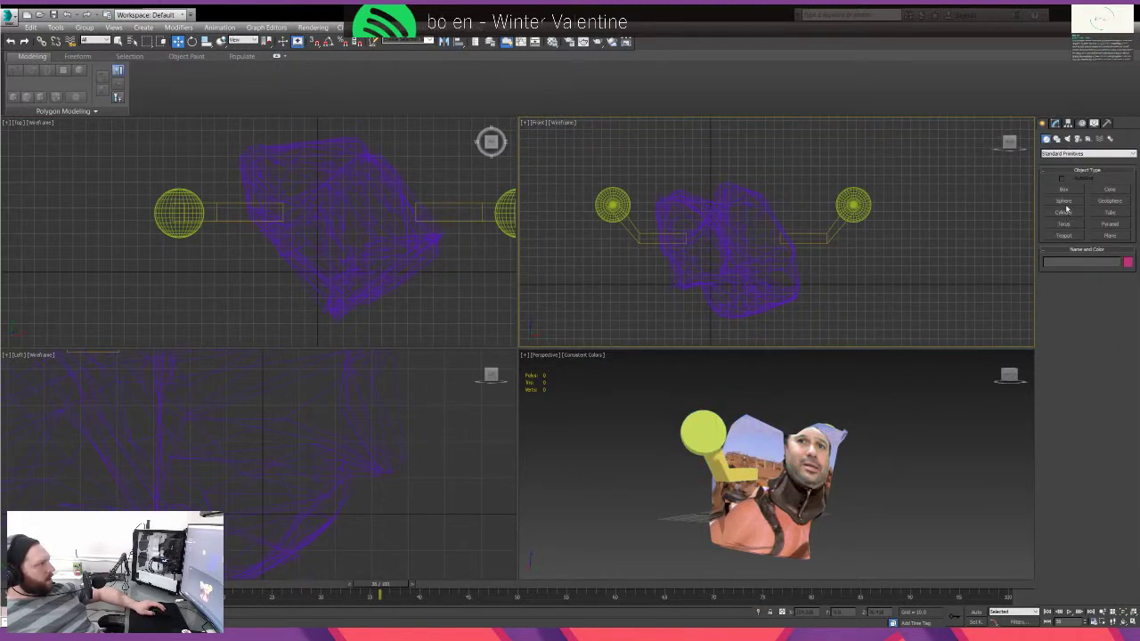
left_click(1065, 200)
middle_click_drag(700, 222, 721, 211)
left_click_drag(722, 211, 783, 212)
key("w")
left_click(722, 211, "ctrl")
middle_click_drag(352, 228, 357, 214)
mouse_move(852, 463)
middle_mouse_down("alt")
mouse_move(891, 472)
mouse_move(870, 467)
middle_mouse_up("alt")
left_click(870, 468)
scroll(801, 461, "up", 3)
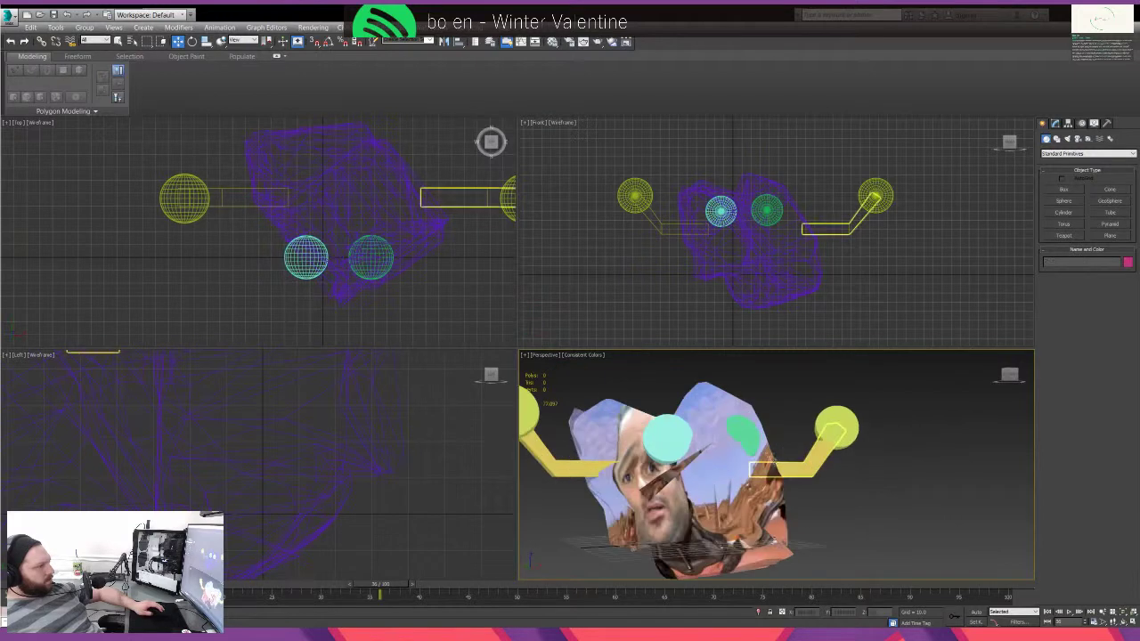
left_click(741, 436)
left_click(677, 437, "ctrl")
- Convert the left eye sphere to Editable Poly and switch to polygon editing
left_click(891, 232)
scroll(762, 211, "up", 5)
left_click(647, 212)
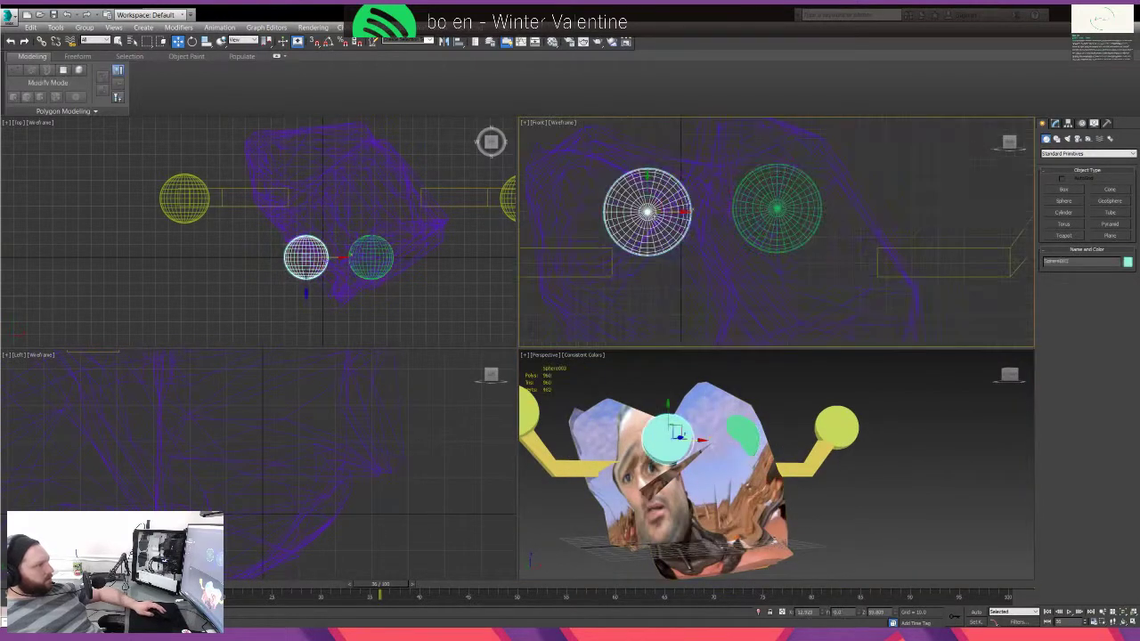
left_click(1055, 124)
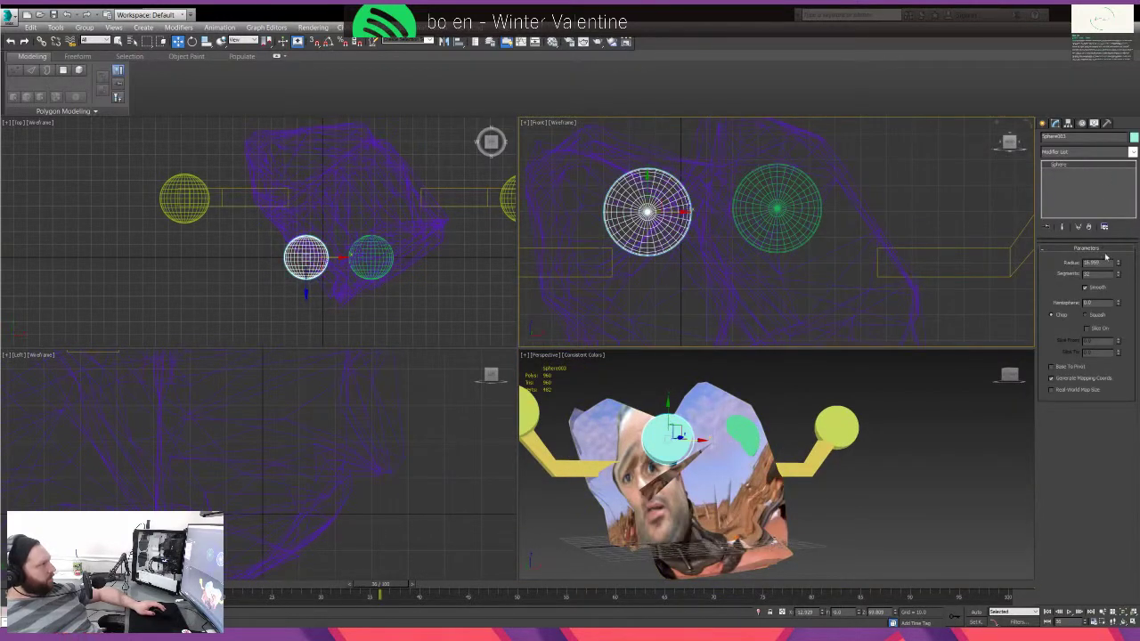
left_click(1105, 256)
left_click(1086, 260)
- Maximize the perspective viewport and frame the front of the left eye sphere up close
key("alt+w")
key("z")
middle_click_drag(592, 352, 725, 436)
left_click(710, 374)
scroll(710, 375, "down", 4)
scroll(710, 374, "up", 2)
middle_click_drag(710, 375, 746, 407, "alt")
left_click(748, 409)
left_click(755, 397, "ctrl")
left_click(772, 398, "ctrl")
left_click(786, 415)
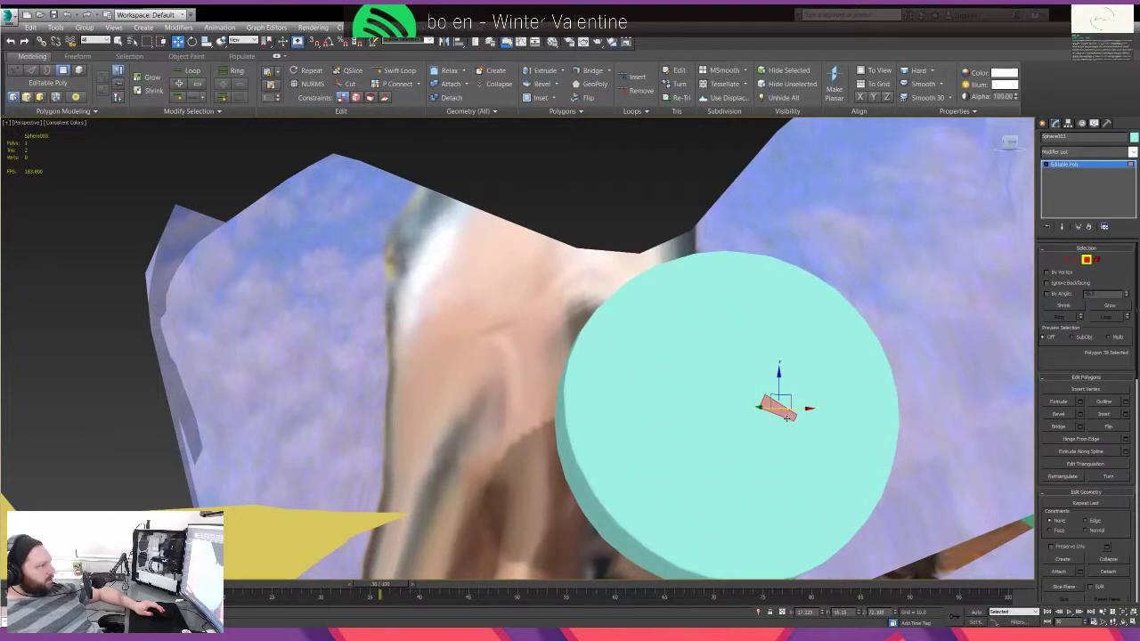
- Select the circle of polygons around the eye's front pole, using Grow, and colour it black as a pupil on a white eyeball
left_click(806, 426)
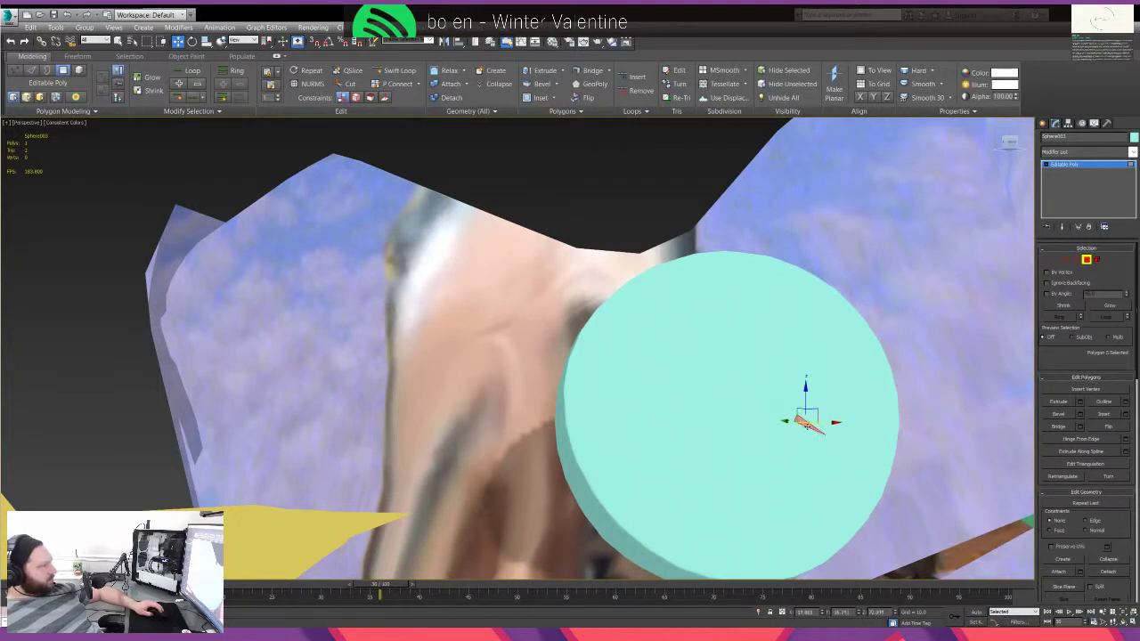
left_click(1109, 307)
middle_click_drag(844, 387, 773, 352)
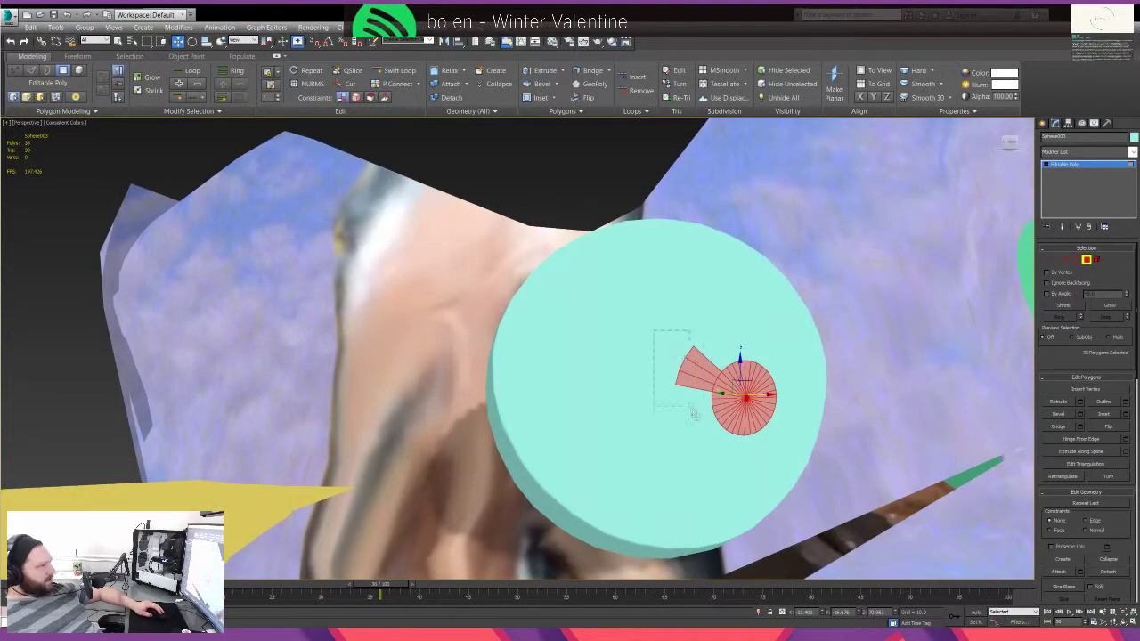
left_click_drag(703, 420, 702, 420, "alt")
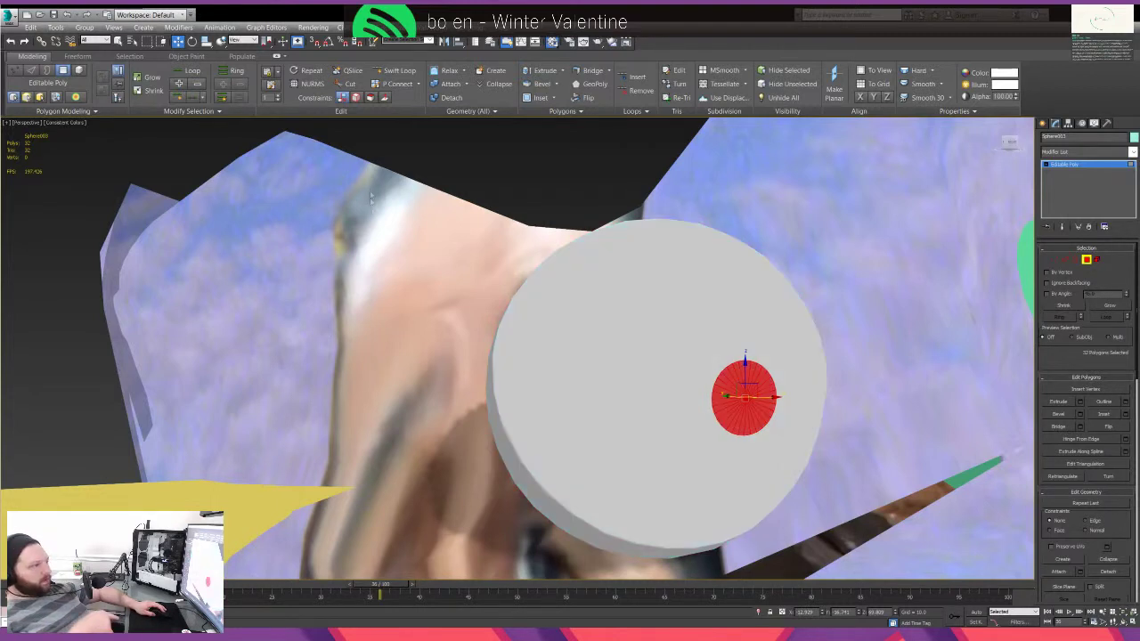
left_click(409, 174)
scroll(343, 254, "down", 5)
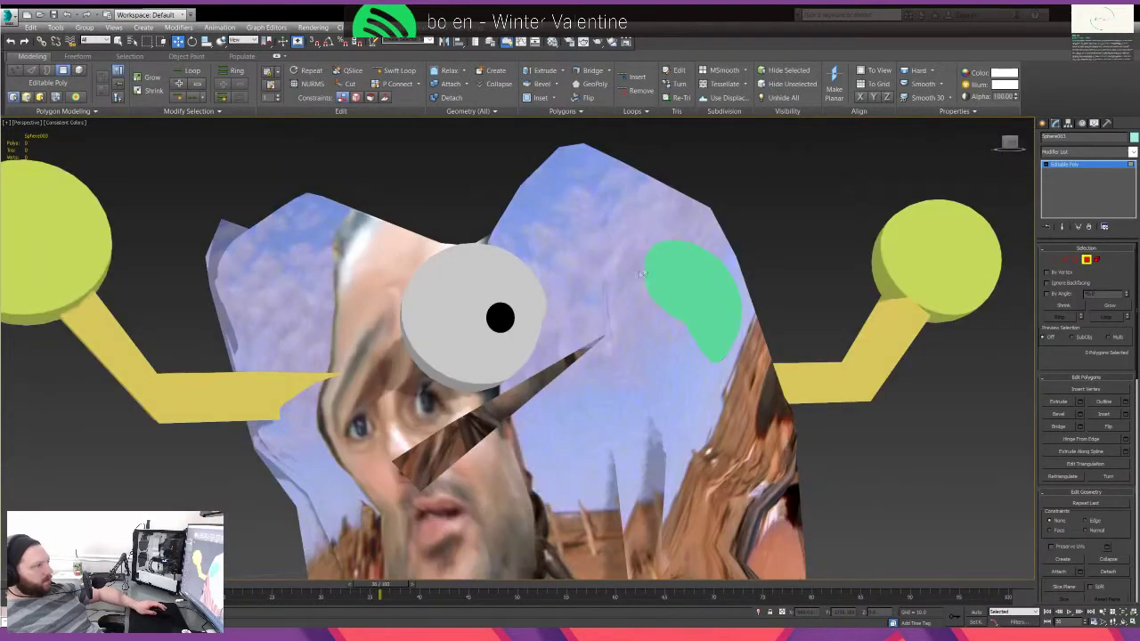
- Replace the plain second eye with a clone of the finished eye and rotate both eyes so the pupils face forward
left_click(1088, 258)
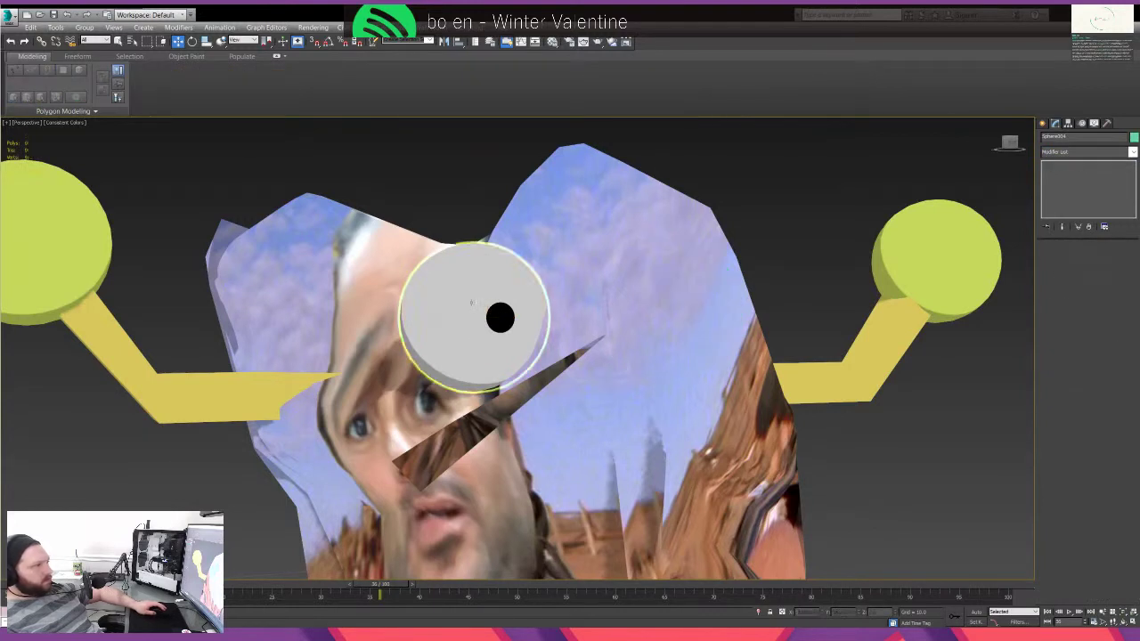
left_click_drag(492, 305, 715, 306, "shift")
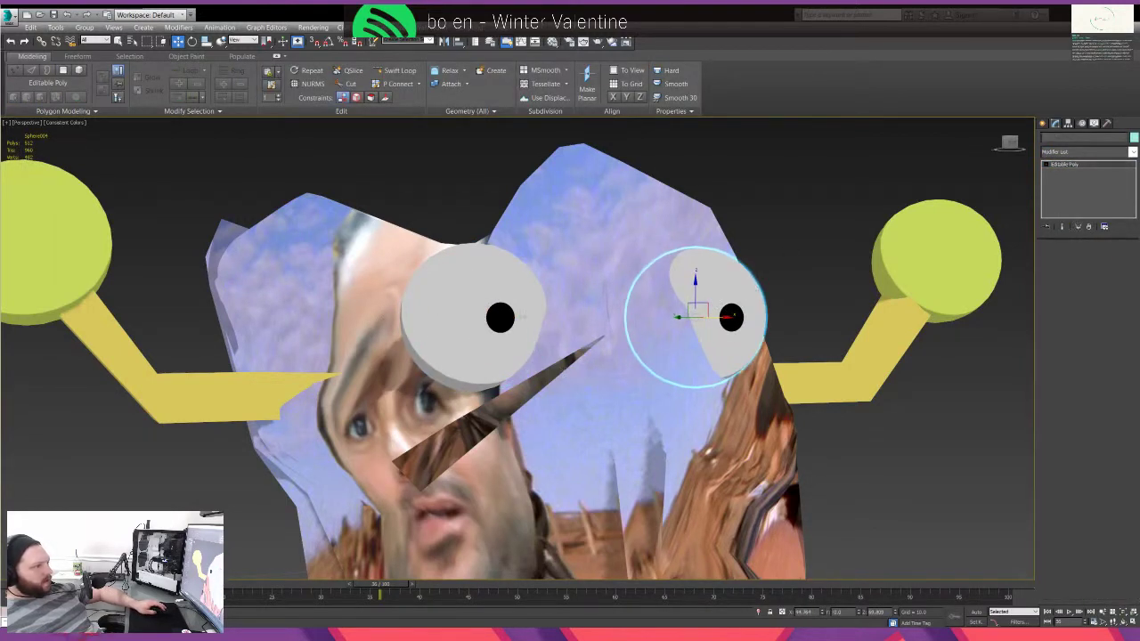
left_click(477, 313)
key("e")
left_click(702, 320)
left_click_drag(701, 322, 681, 321)
key("ctrl+d")
middle_click_drag(709, 324, 680, 326)
scroll(677, 325, "down", 5)
- Select the textured mesh and delete its rotation keys from the timeline
left_click(308, 267)
left_click_drag(362, 292, 358, 307)
left_click_drag(395, 589, 330, 588)
left_click(419, 383)
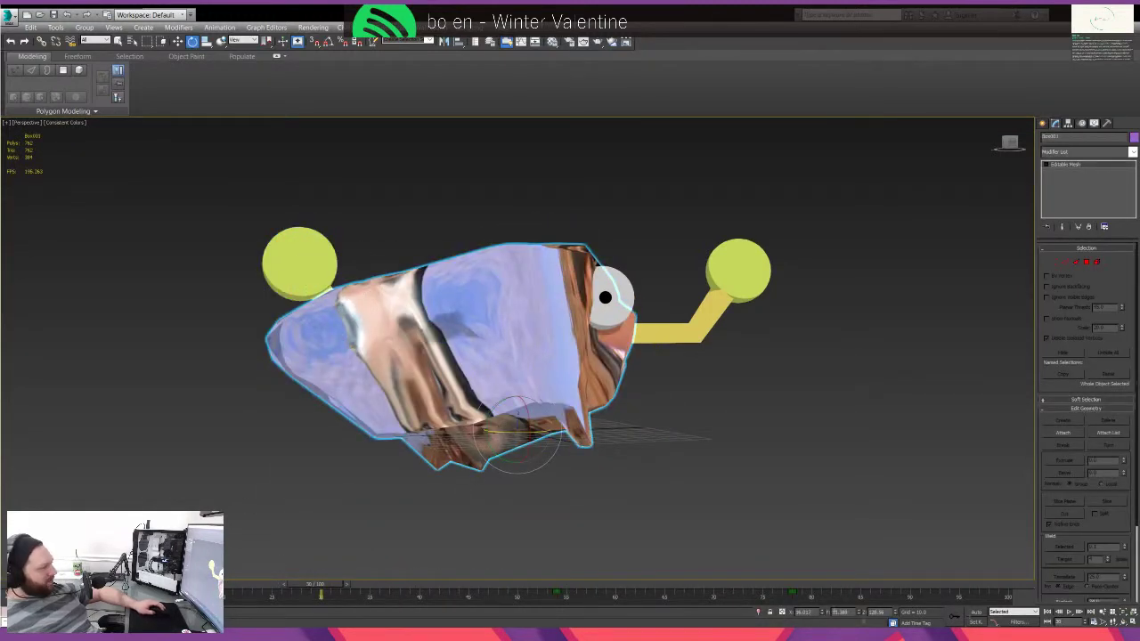
left_click_drag(495, 594, 862, 599)
key("Delete")
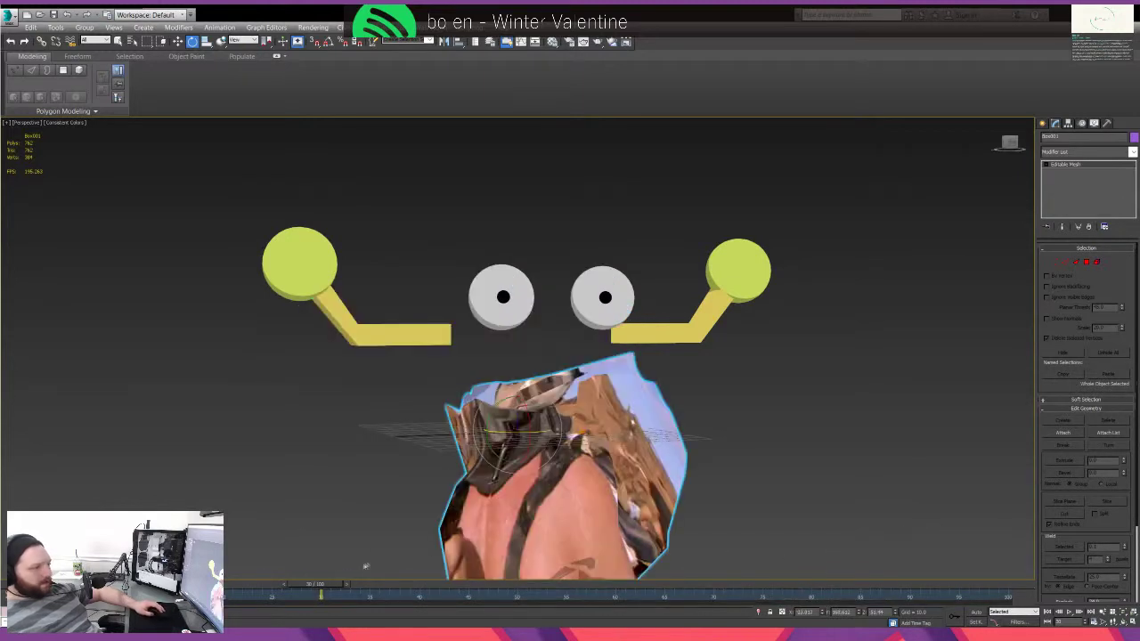
- Go back to frame 0 and rotate the textured mesh so the face is upright behind the eyes
left_click_drag(314, 585, 25, 585)
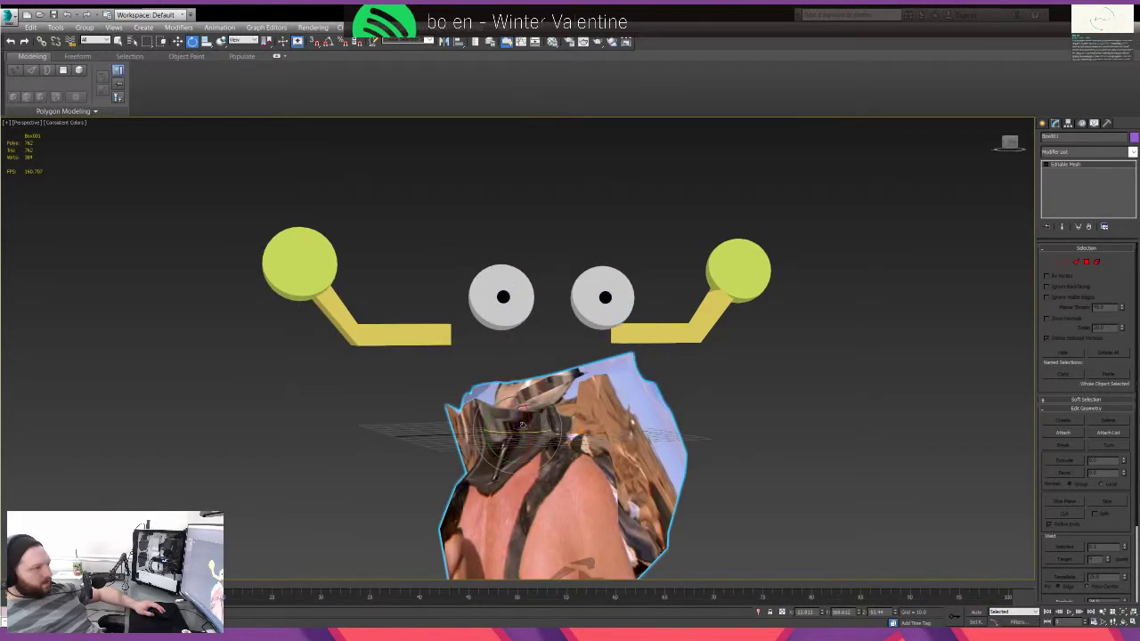
left_click_drag(529, 422, 491, 260)
left_click(254, 536)
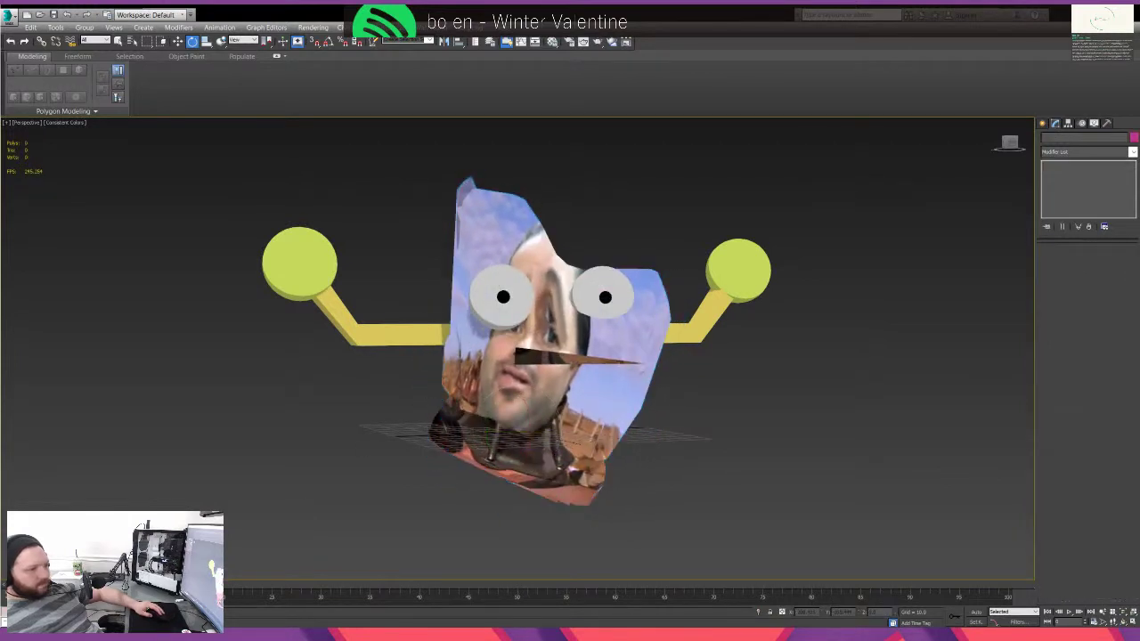
- Turn on Auto Key, select the left arm with its hand sphere and set a key at the timeline's start
left_click(976, 612)
left_click_drag(276, 211, 323, 400)
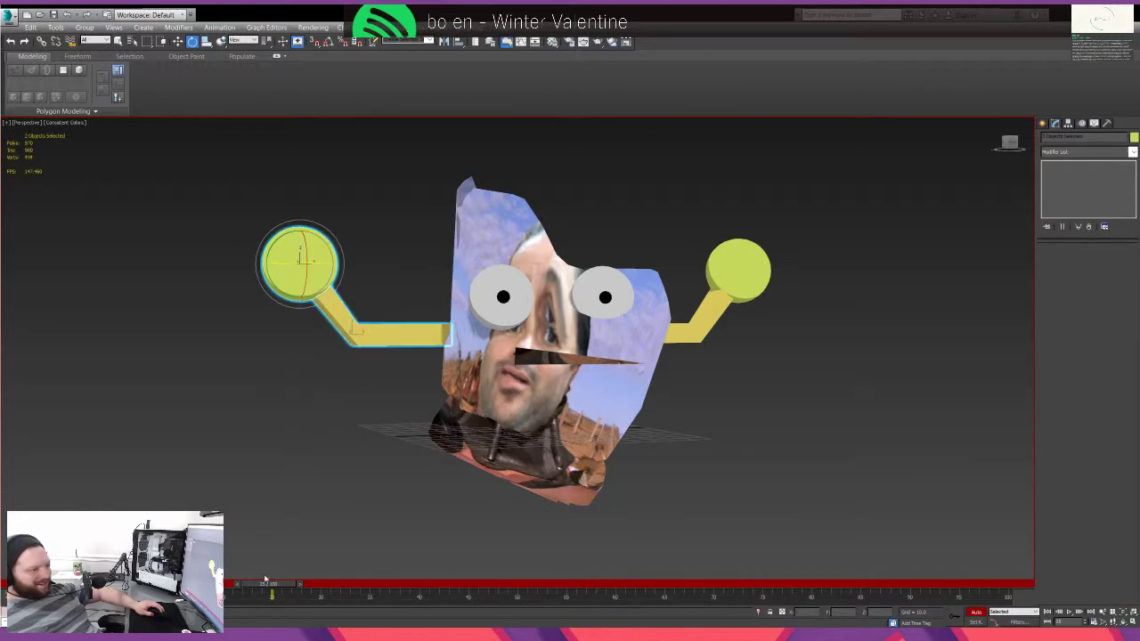
left_click_drag(267, 584, 23, 585)
key("k")
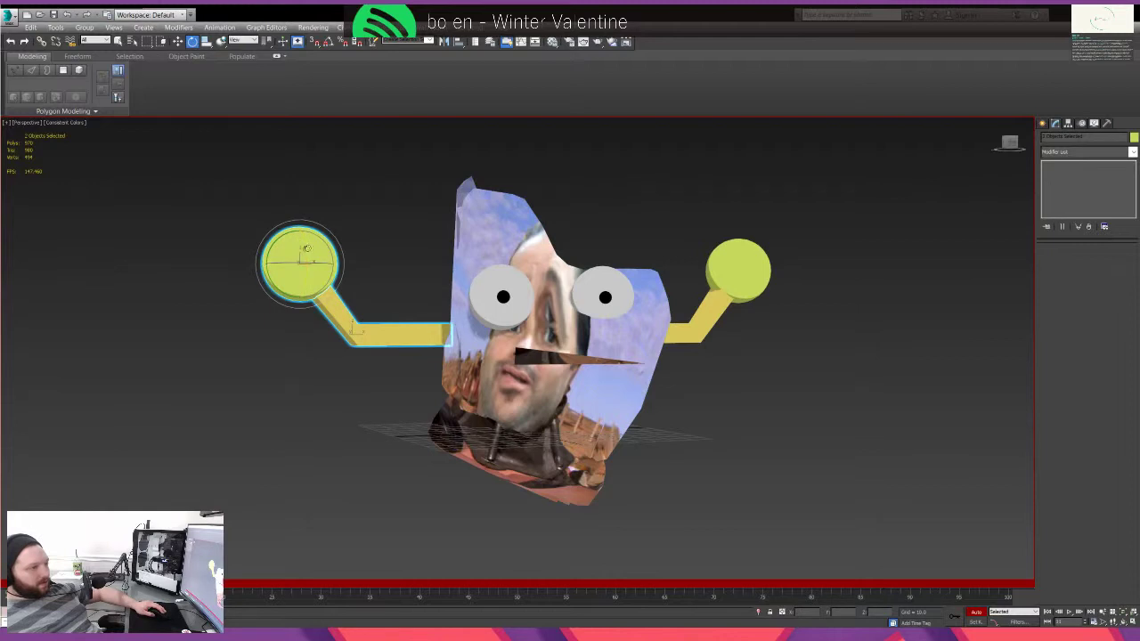
- Keyframe the left arm rotating upward, with the hand sphere moved along to the arm's end
left_click_drag(271, 243, 396, 177)
key("w")
key("ctrl+z")
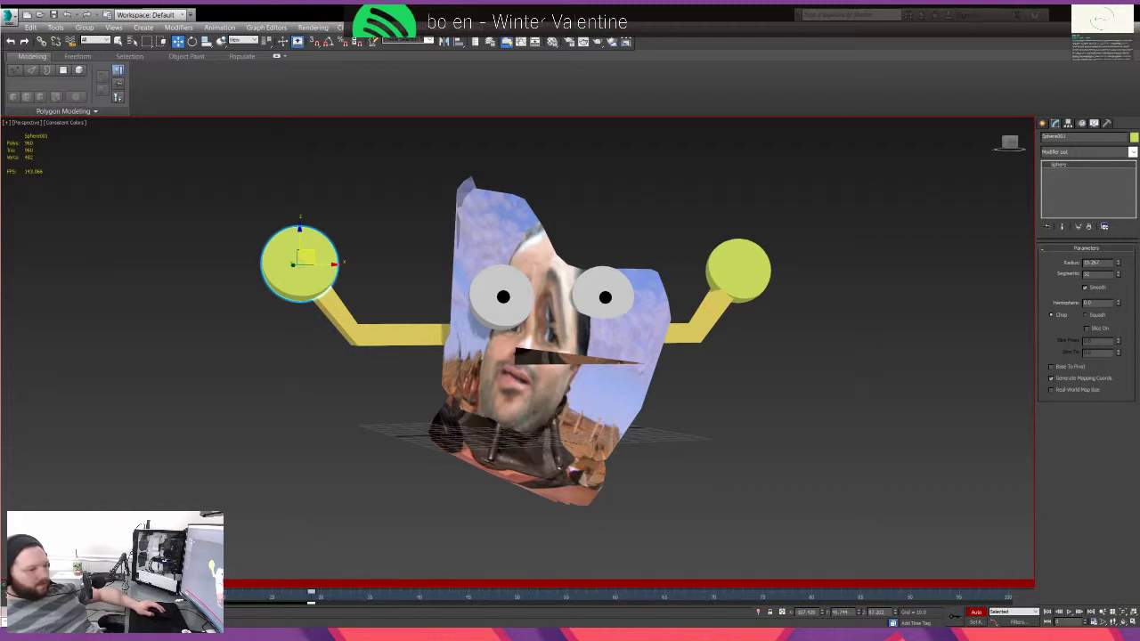
- Copy the hand sphere's movement keys repeatedly along the timeline and play back the animation
left_click_drag(226, 592, 608, 591, "shift")
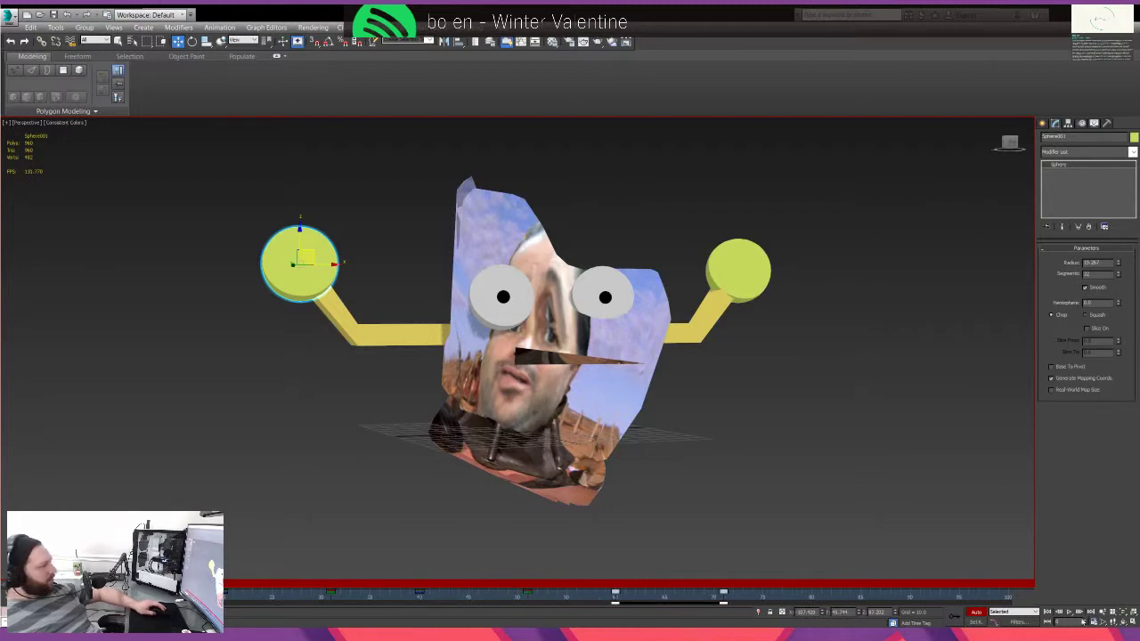
key("slash")
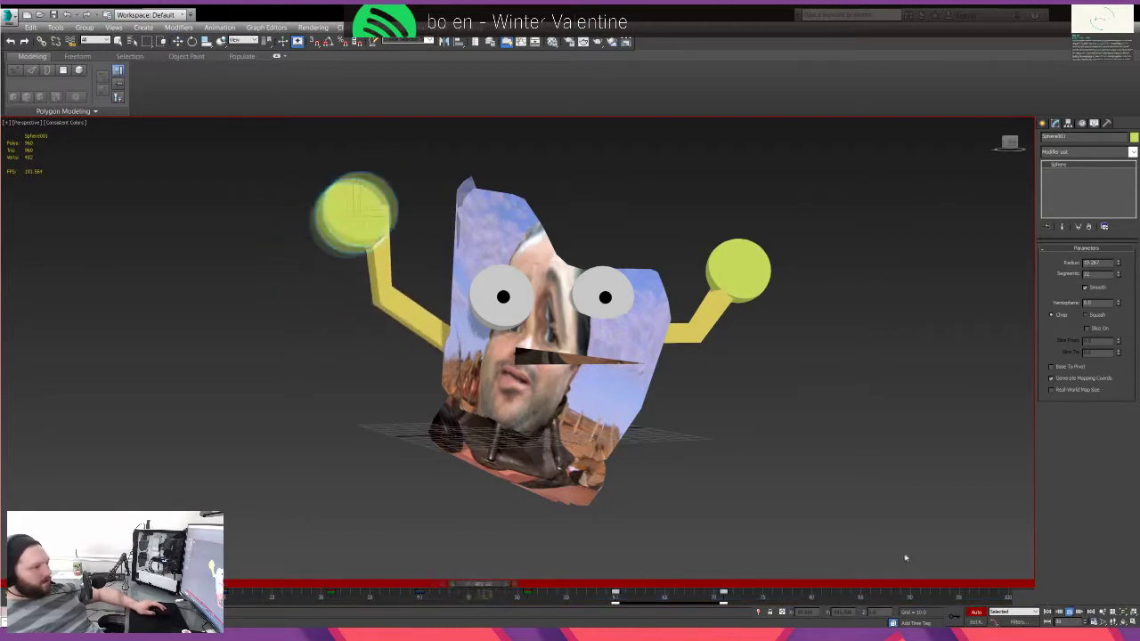
left_click(1070, 612)
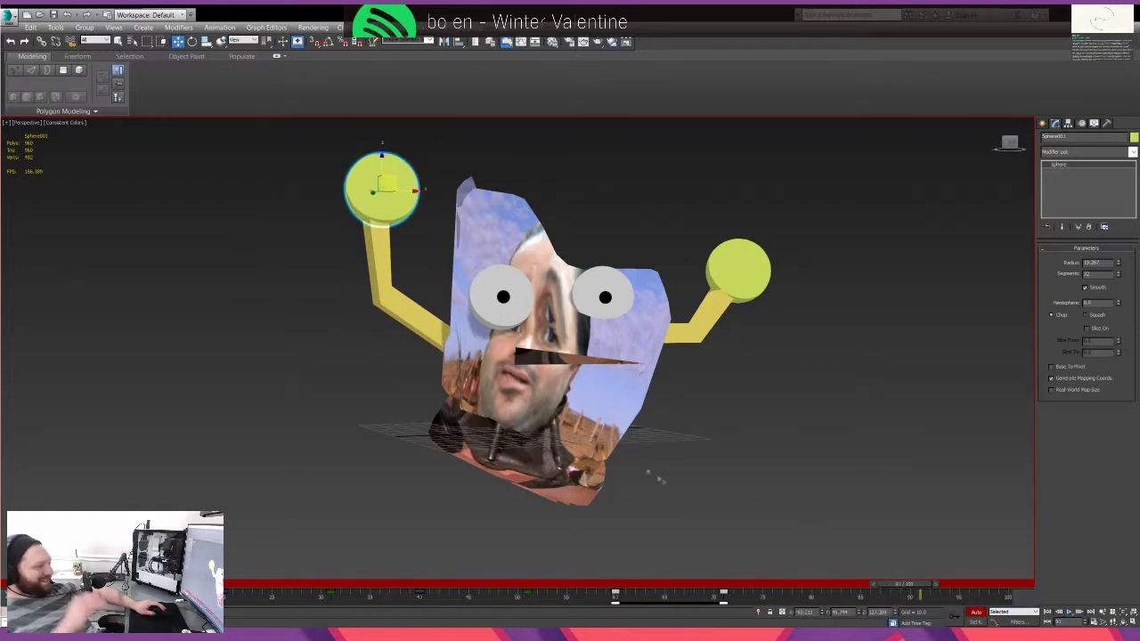
- Copy the left arm's rotation keys along the timeline to start at frame 60 and play back the animation
left_click(401, 312)
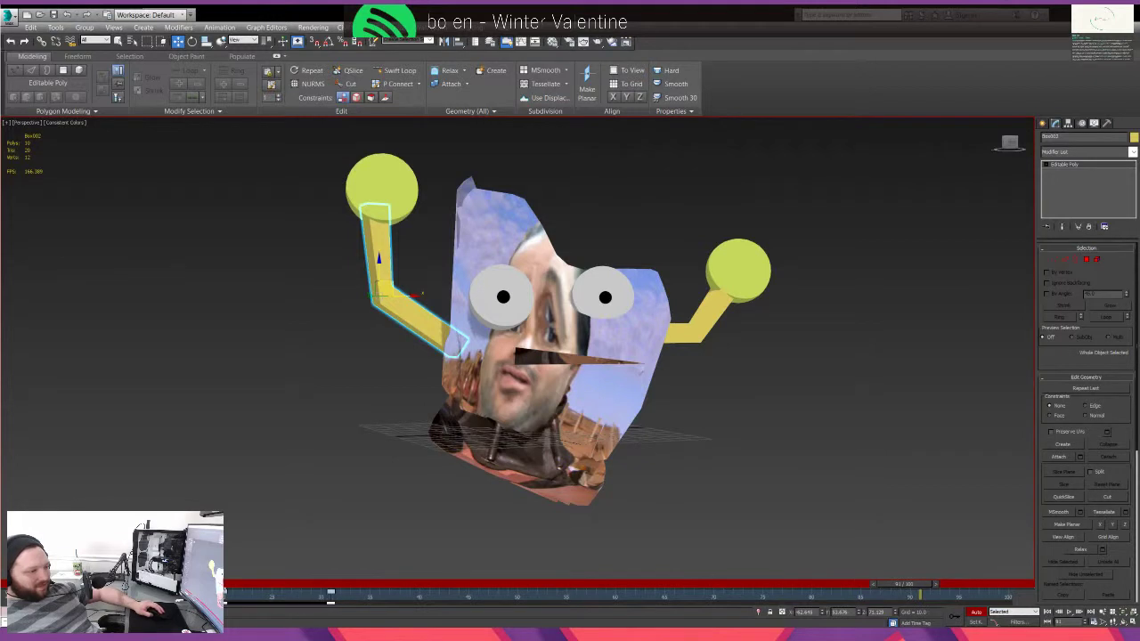
left_click_drag(226, 592, 629, 590, "shift")
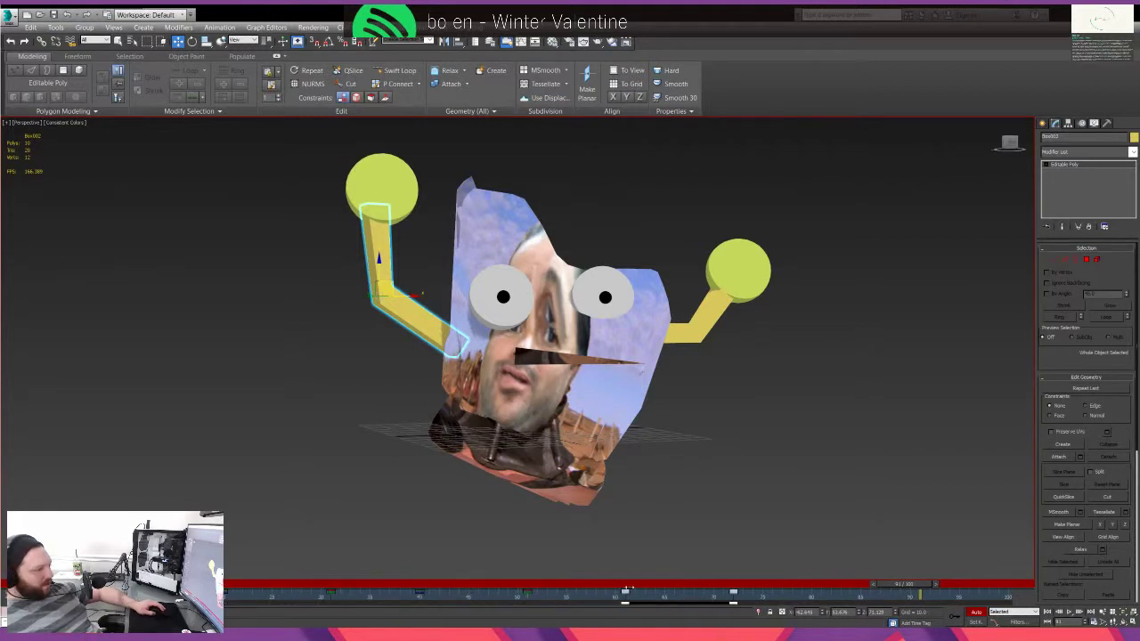
left_click(1067, 612)
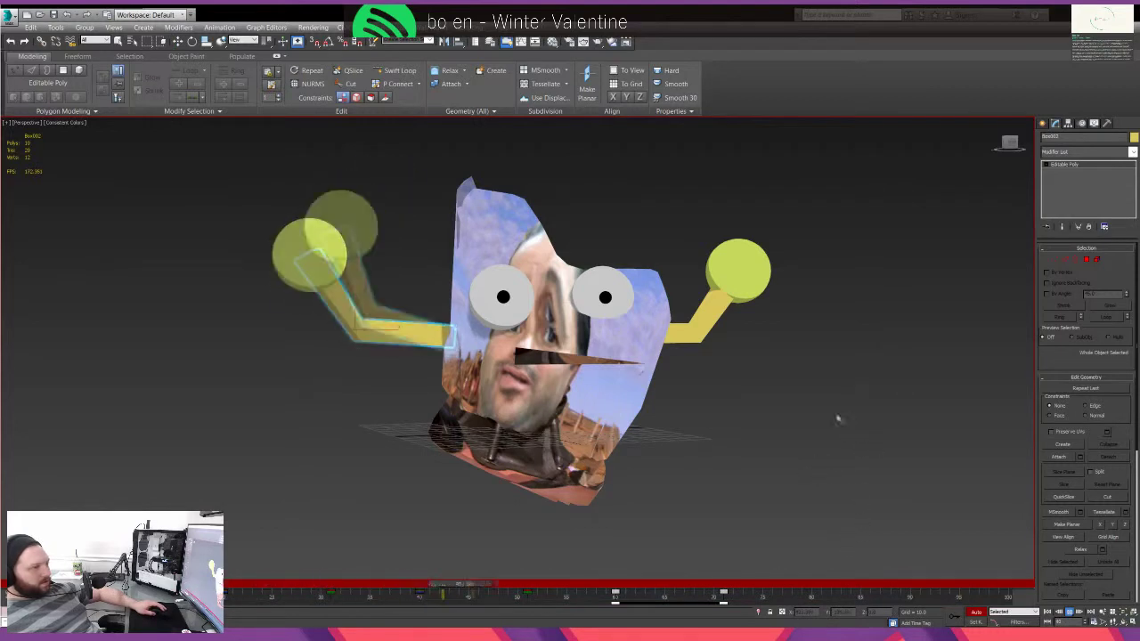
- Turn off Auto Key, clear the selection and replay the waving animation in the maximized perspective view
key("n")
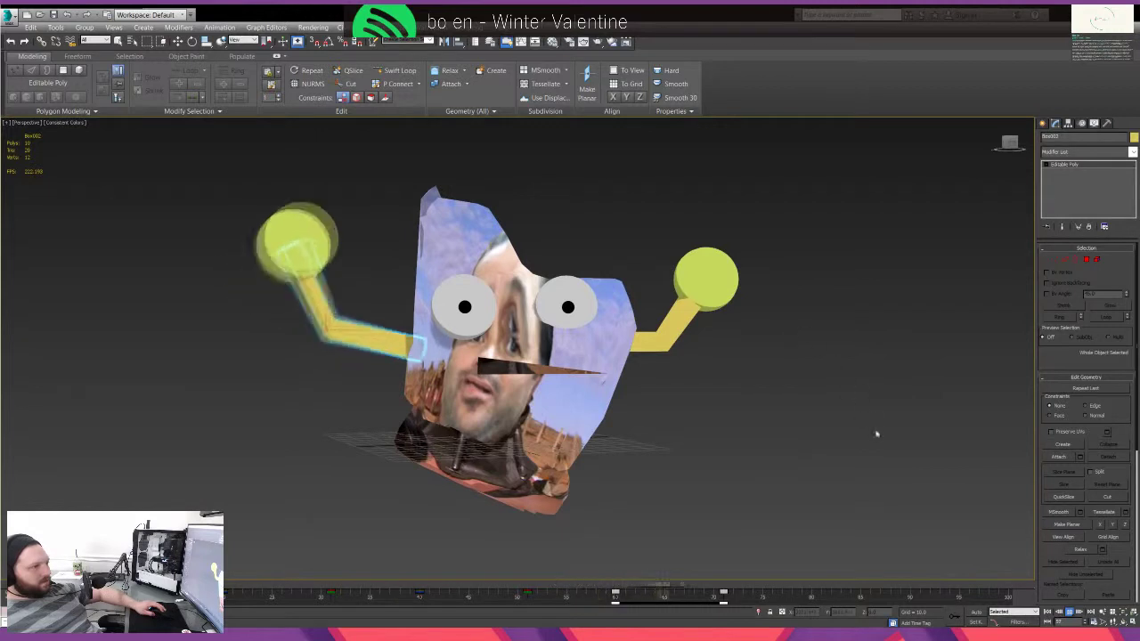
key("alt+w")
middle_click_drag(847, 443, 780, 423)
left_click(812, 411)
left_click(748, 438)
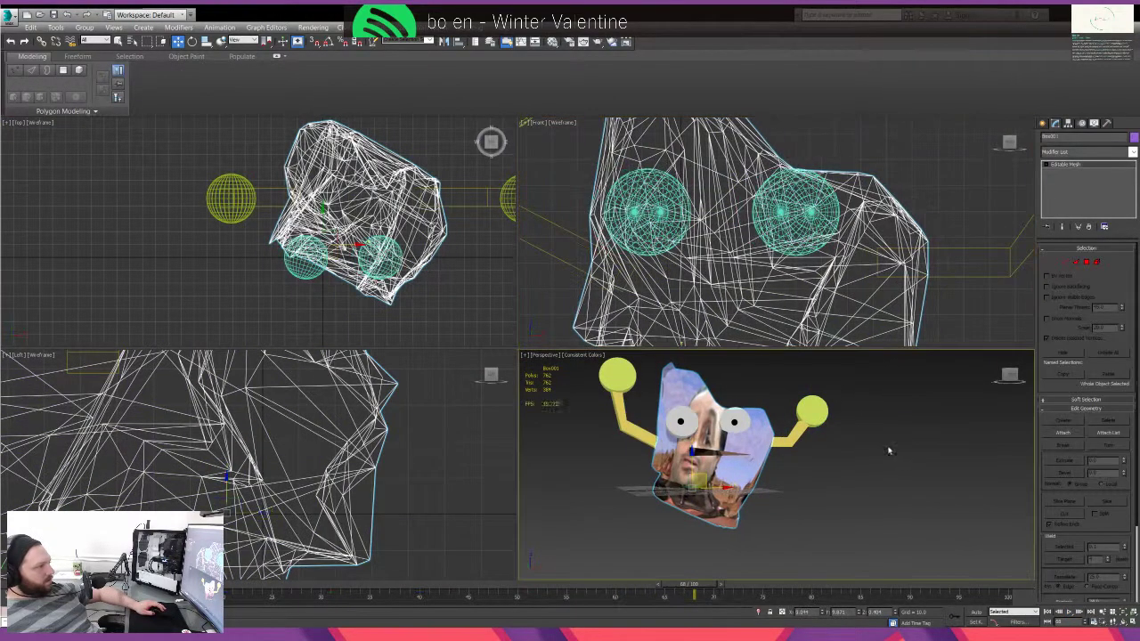
left_click(850, 501)
key("alt+w")
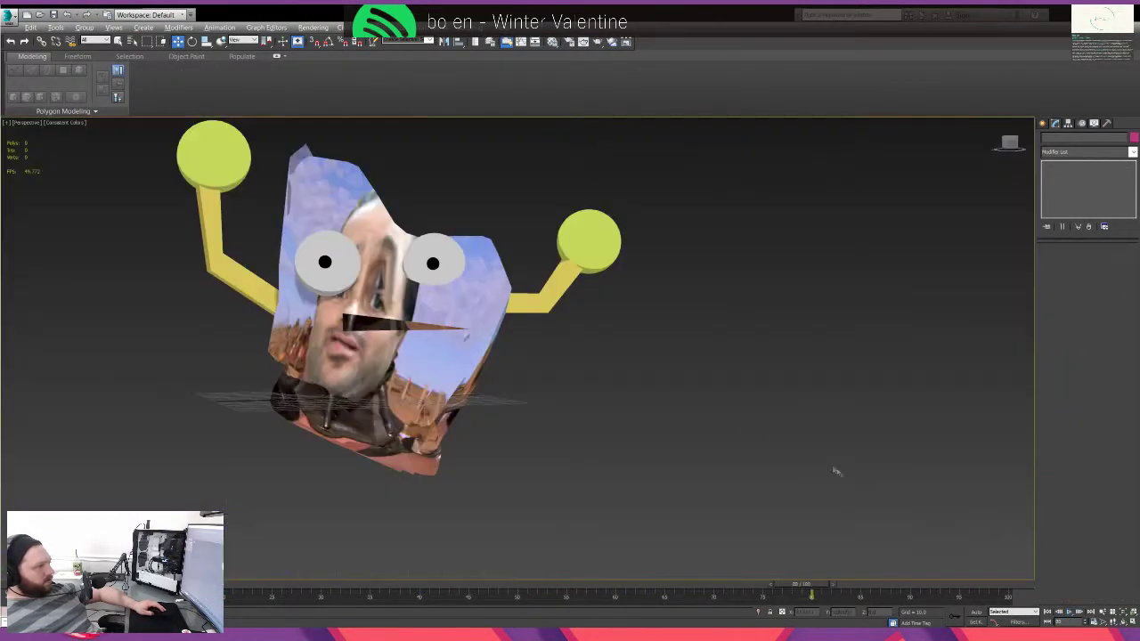
left_click(1070, 614)
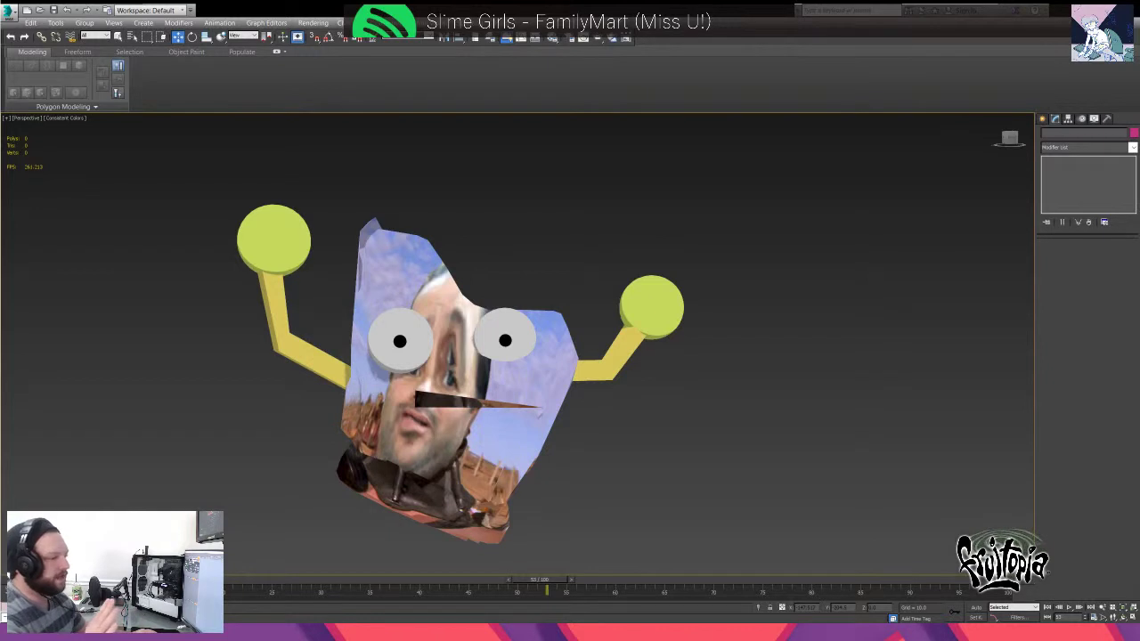
middle_click_drag(538, 434, 608, 403)
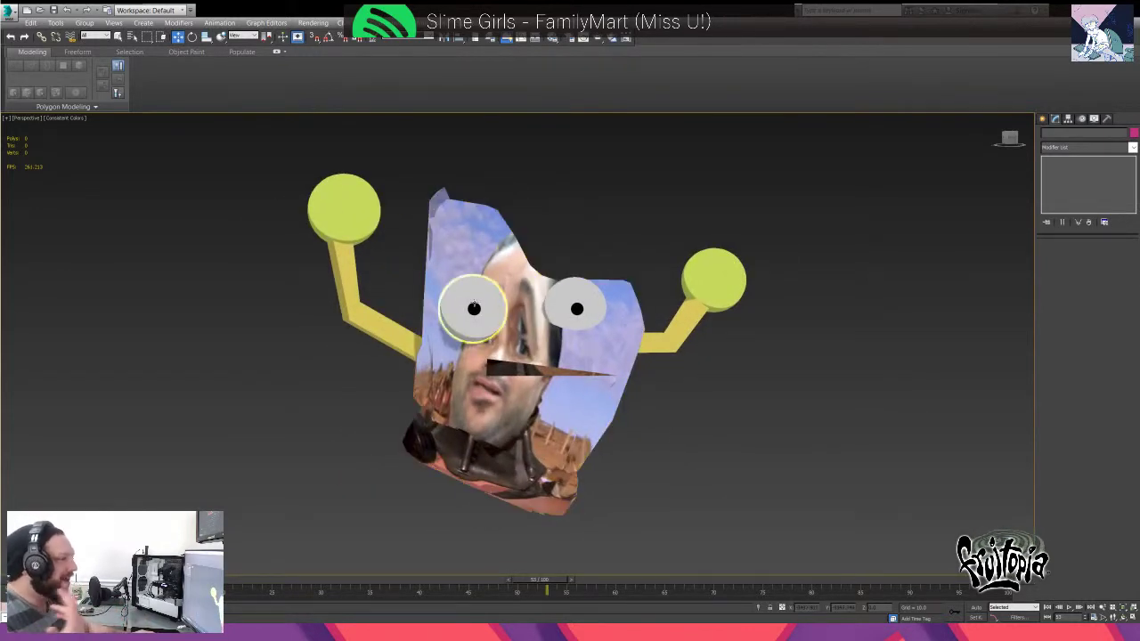
left_click(345, 212)
left_click(340, 286, "ctrl")
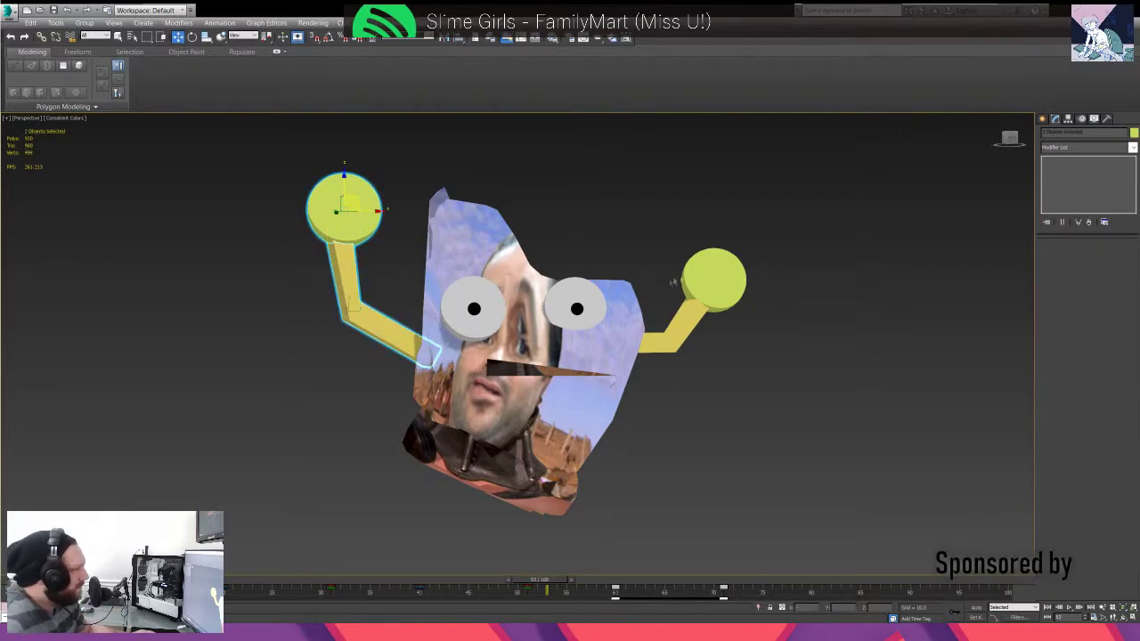
left_click(705, 283, "ctrl")
left_click(692, 315, "ctrl")
left_click(784, 258)
- Attach the right arm, the left arm and the left hand sphere to the right hand sphere as one editable poly object
left_click(718, 278)
left_click(1109, 250)
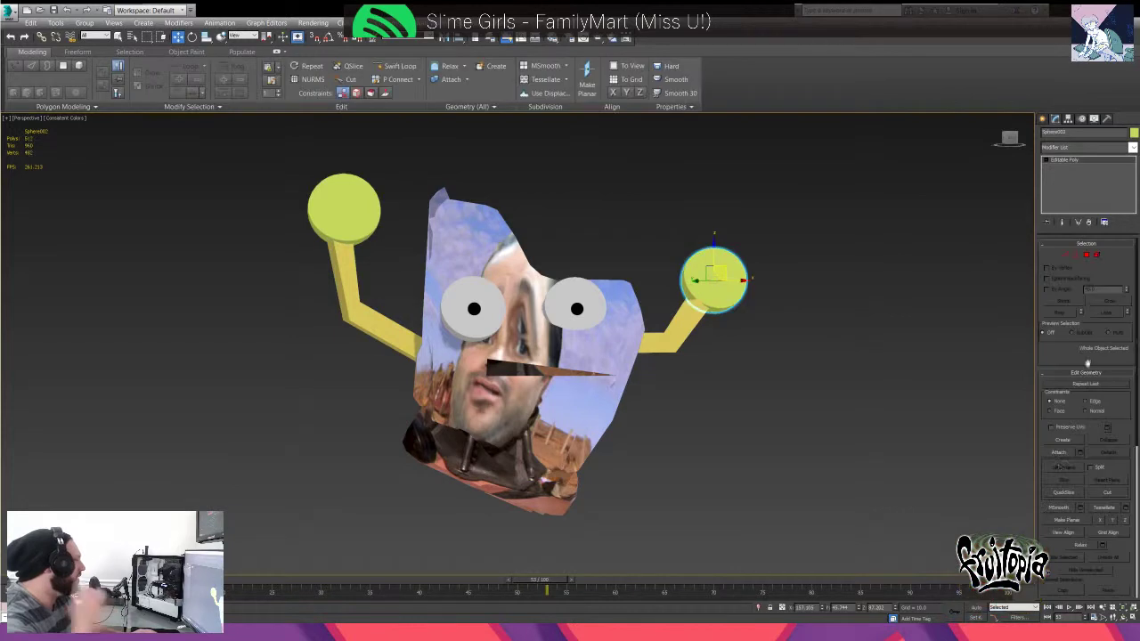
left_click(1057, 453)
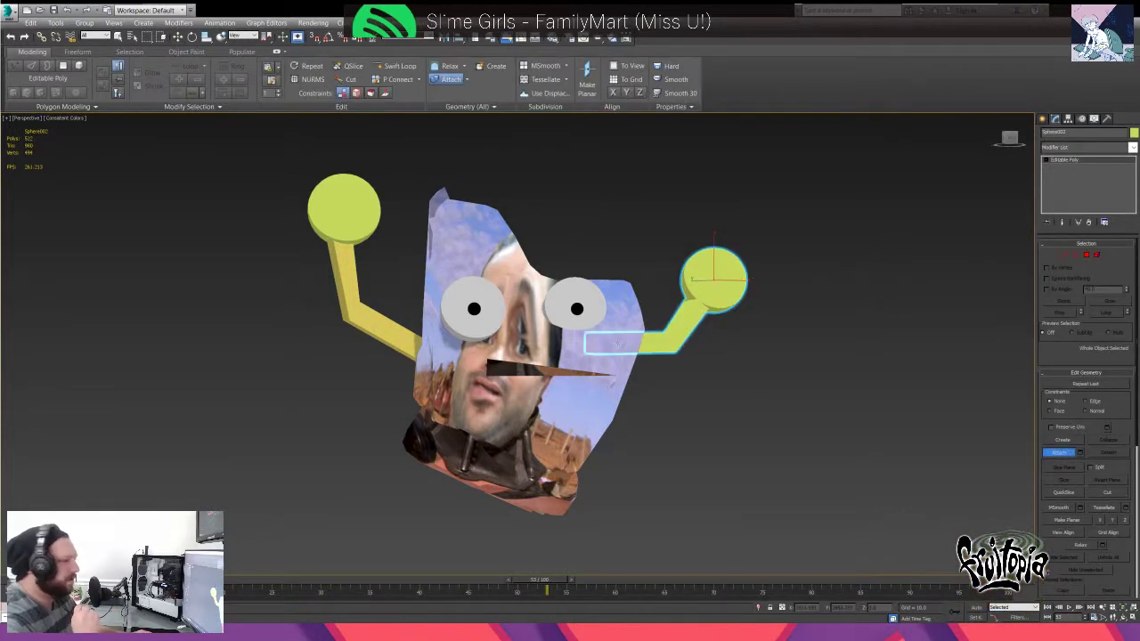
left_click(381, 326)
left_click(346, 213)
key("w")
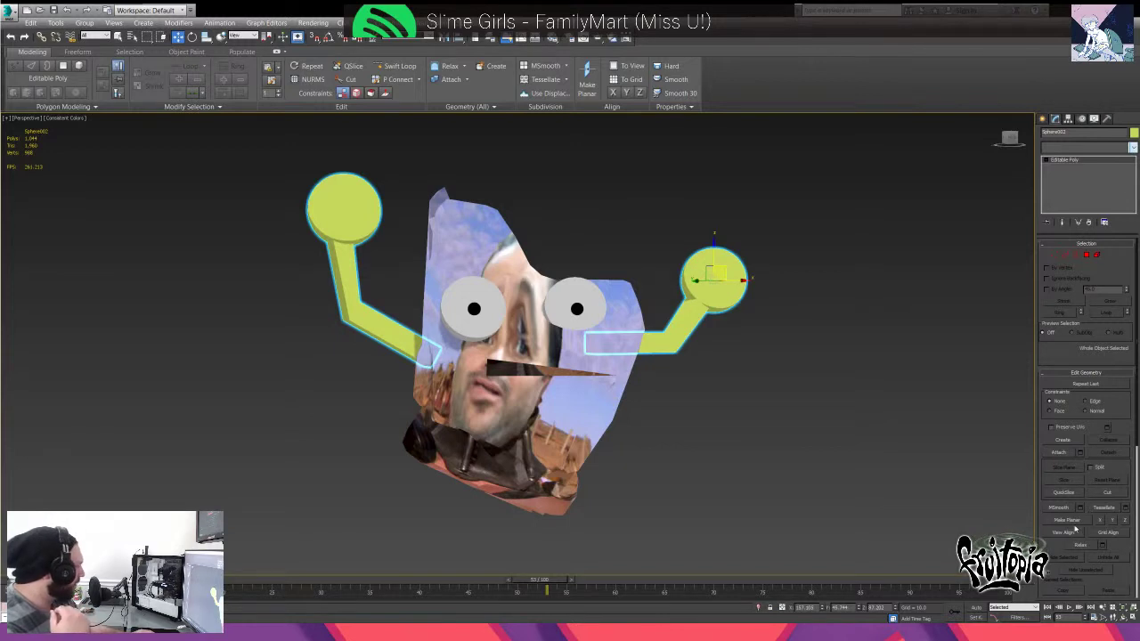
- Apply an Unwrap UVW modifier to the combined arms and select all of their polygons for unwrapping
left_click(1075, 529)
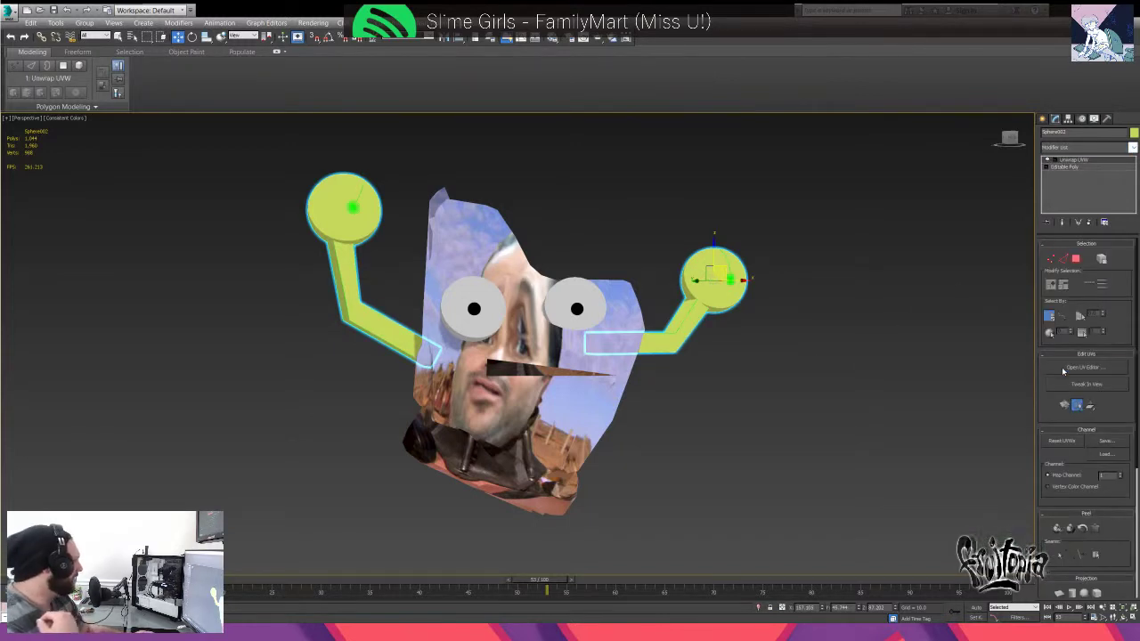
key("1")
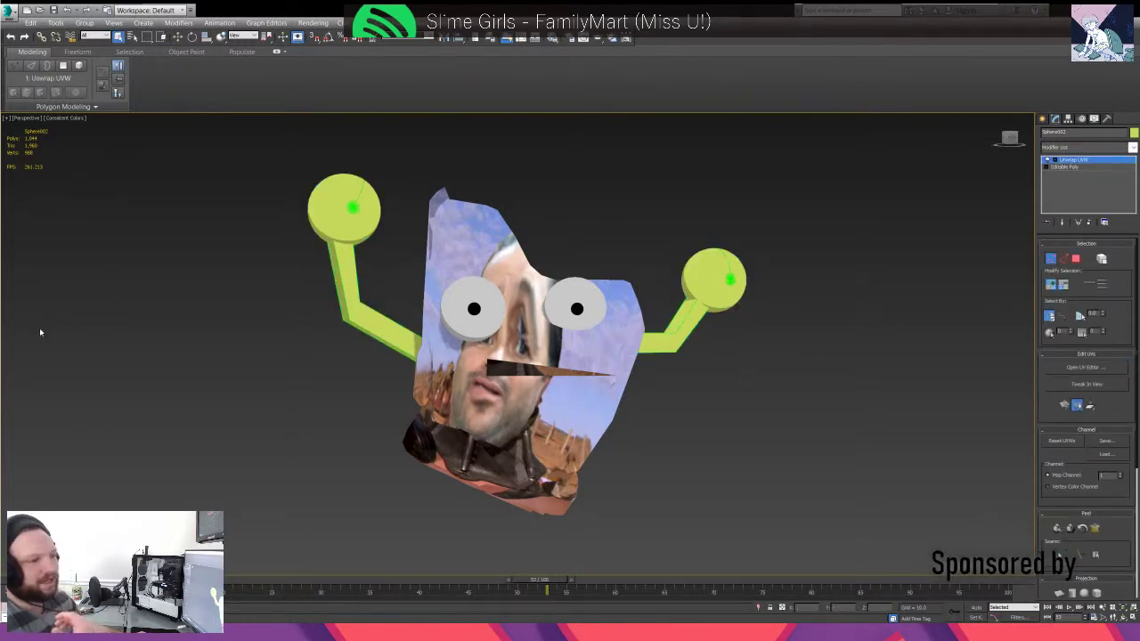
key("3")
key("ctrl+a")
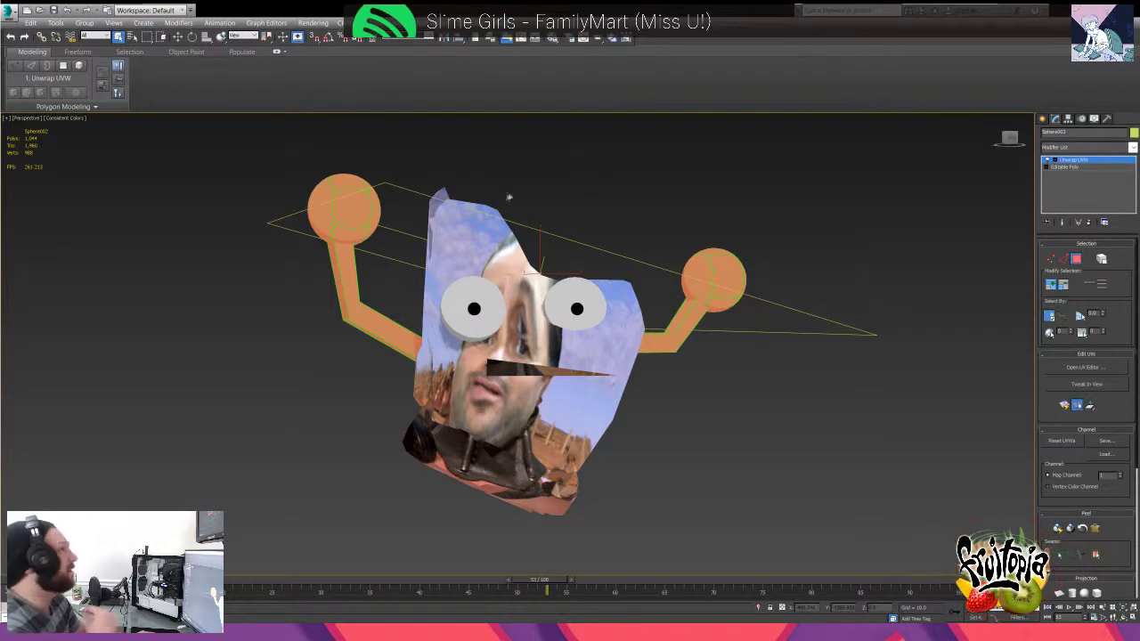
left_click(606, 197)
left_click(1089, 221)
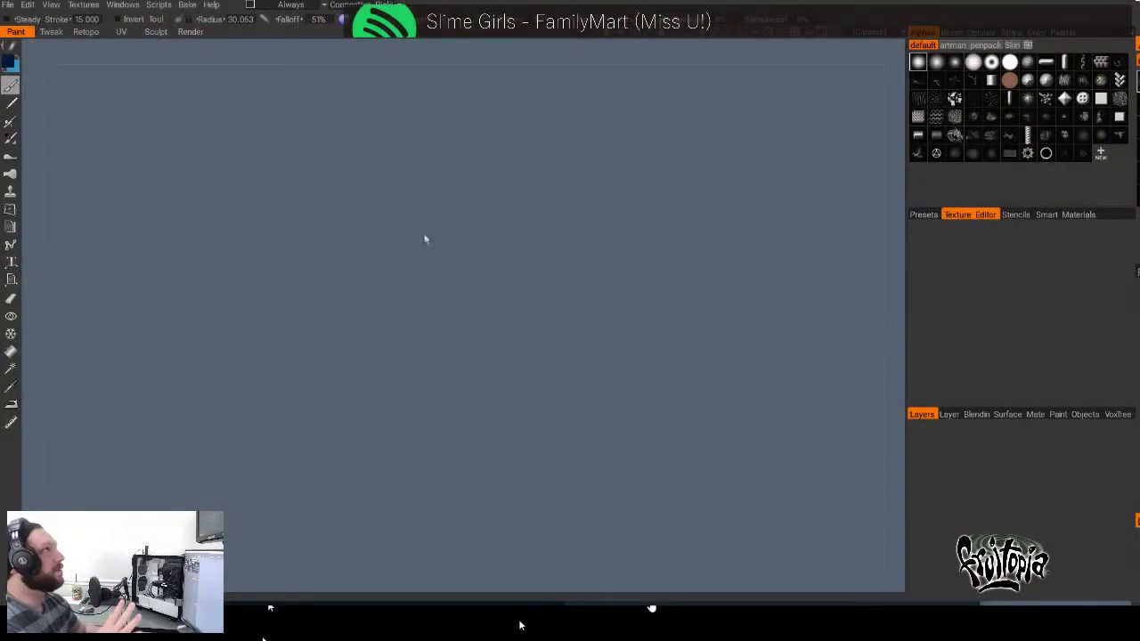
- In 3D-Coat, import the arms for per-pixel painting with Keep UV mapping and a 2048 by 2048 texture
left_click(6, 9)
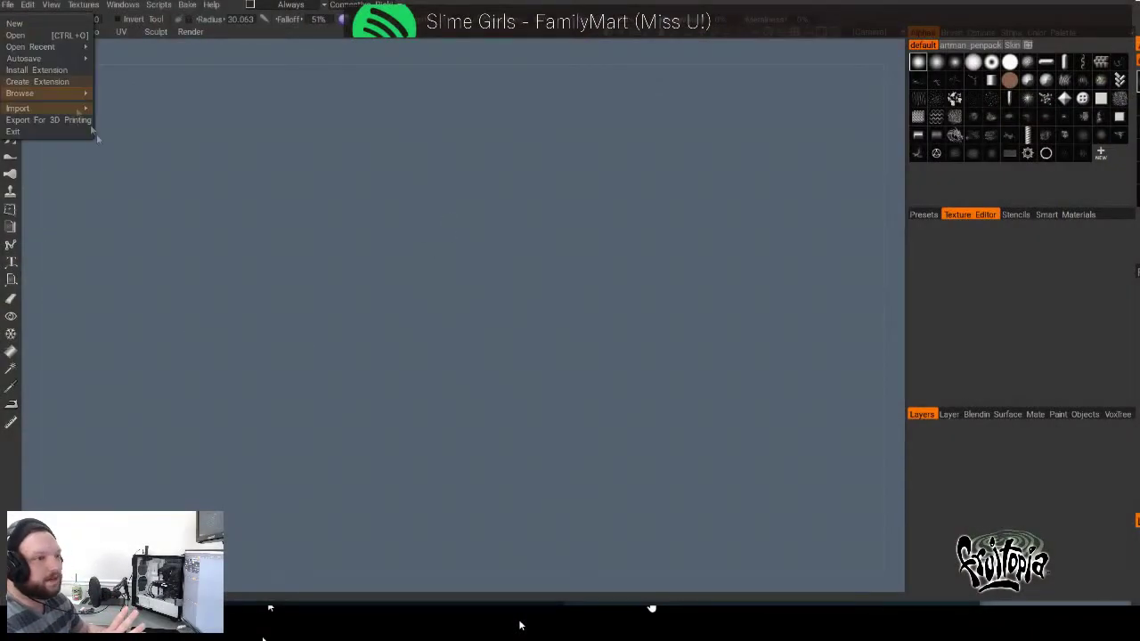
mouse_move(27, 108)
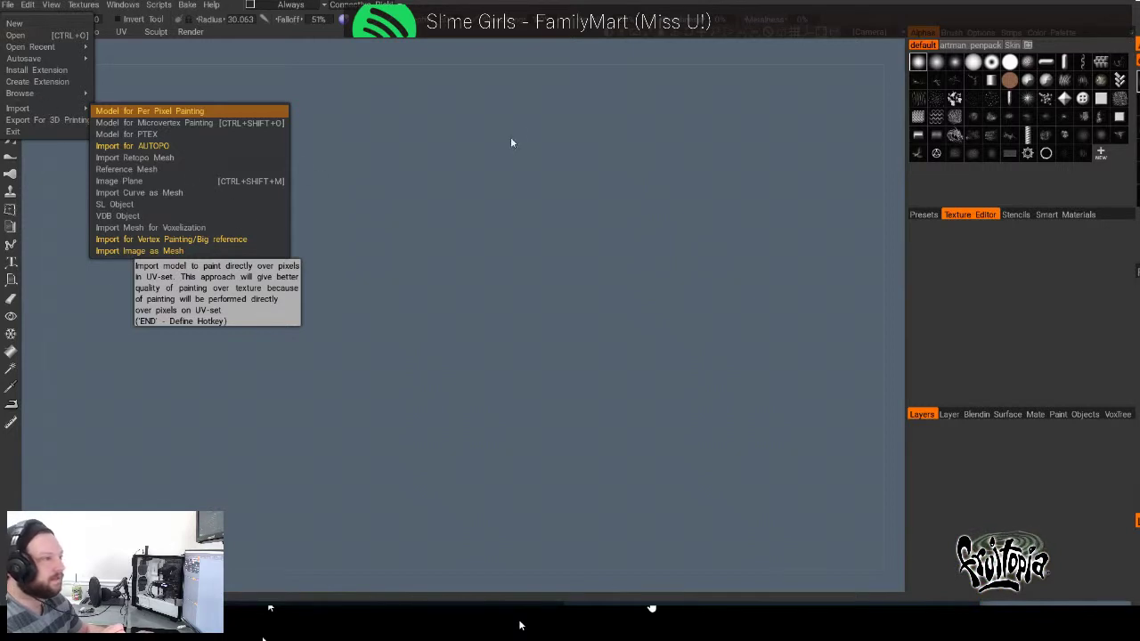
key("Return")
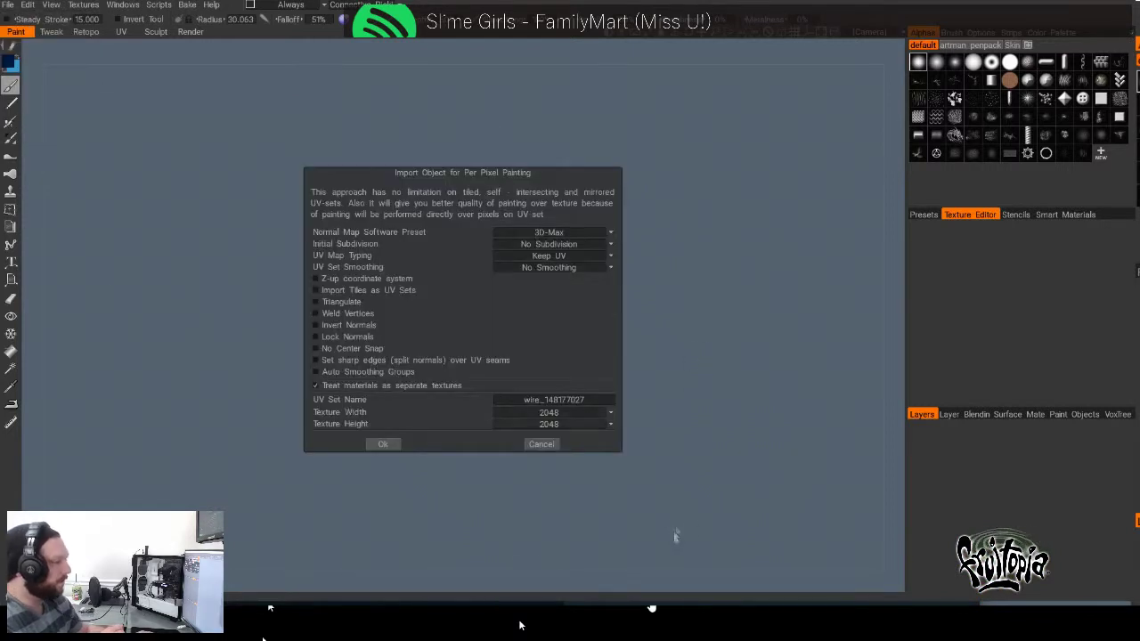
left_click(383, 443)
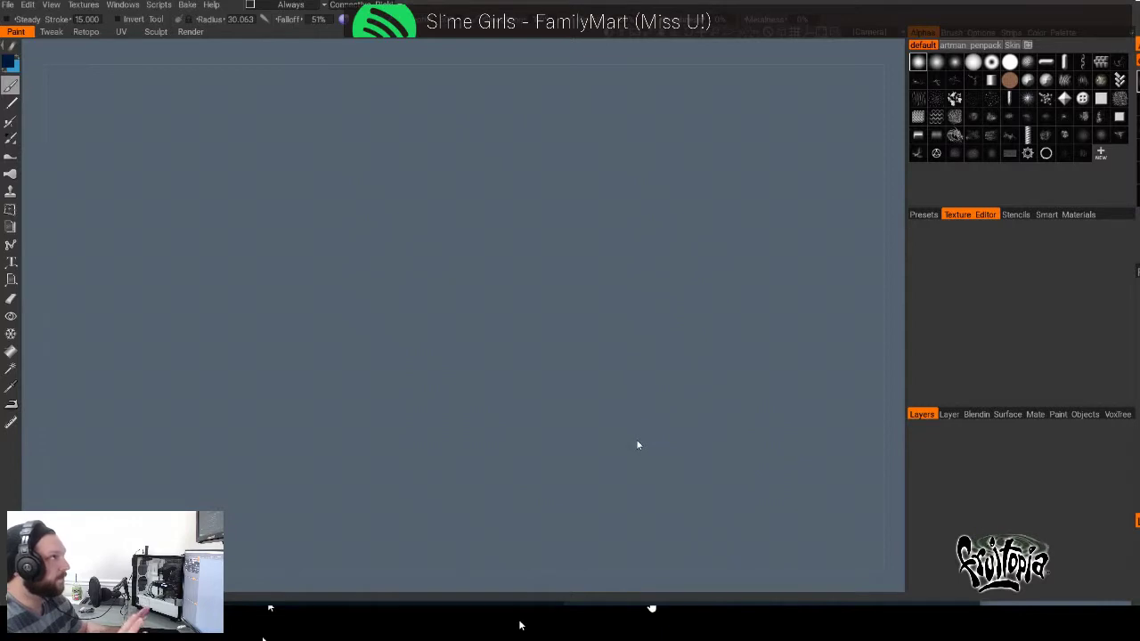
left_click_drag(570, 401, 603, 405)
scroll(579, 369, "down", 3)
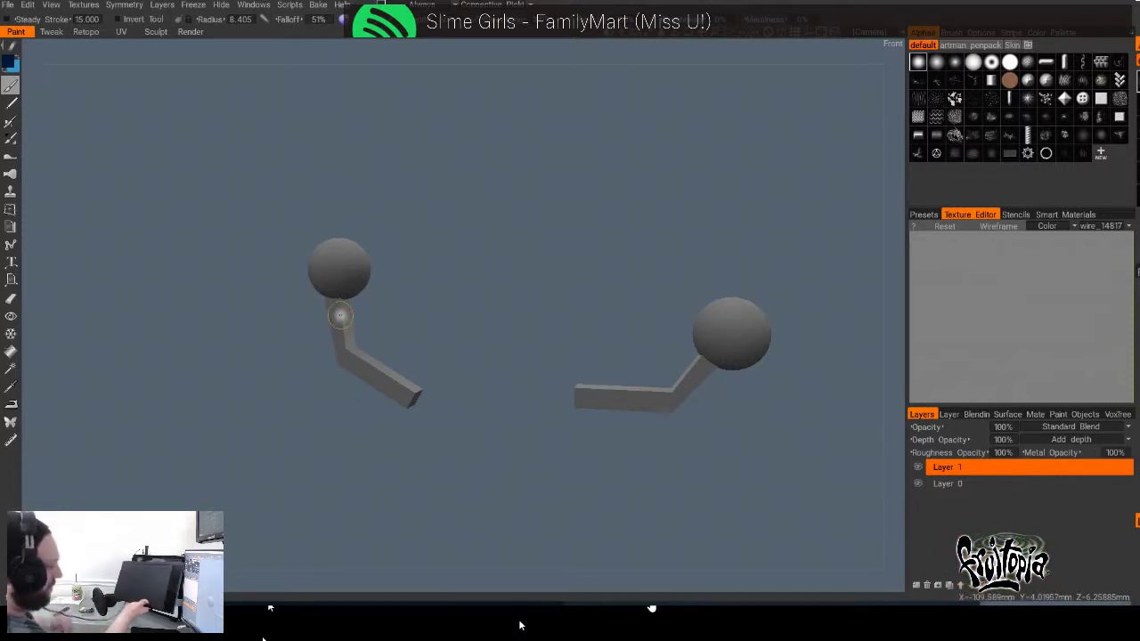
- Fill both arms and both hand spheres with solid yellow on Layer 1 using the Fill tool
left_click(11, 351)
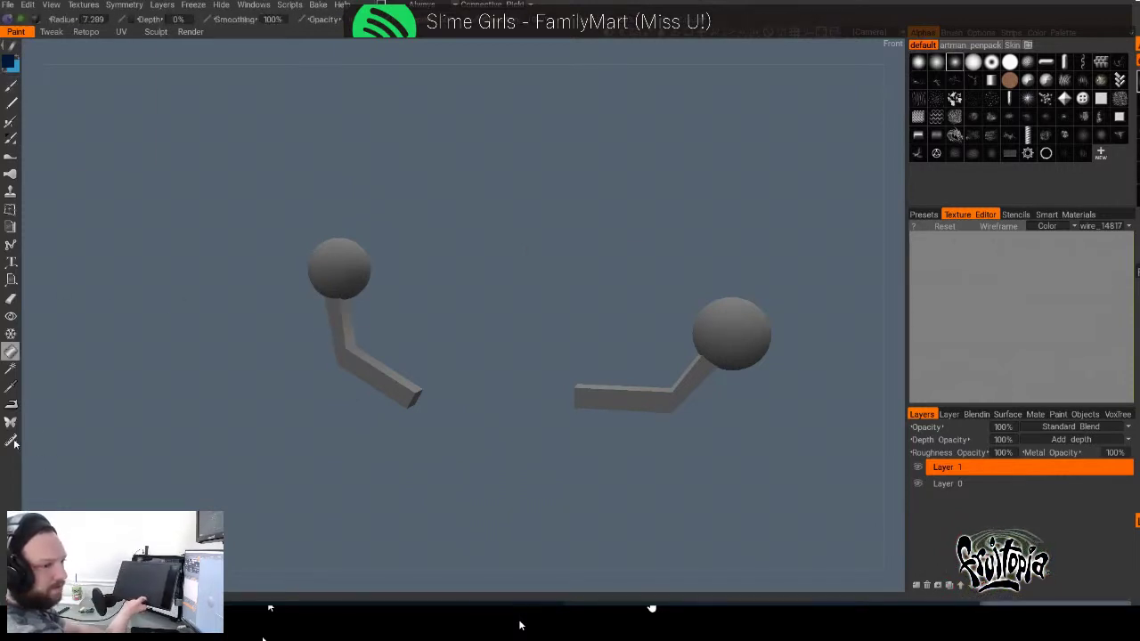
left_click(10, 62)
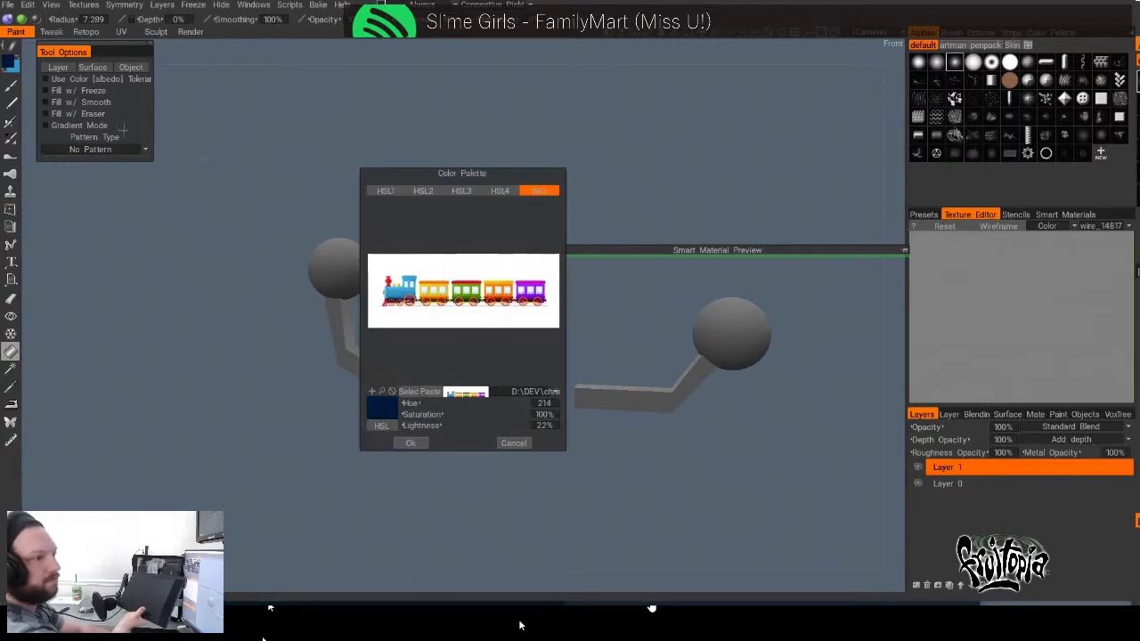
left_click(385, 191)
mouse_move(464, 343)
left_mouse_down()
mouse_move(508, 316)
mouse_move(491, 281)
mouse_move(500, 275)
left_mouse_up()
left_click(516, 358)
left_click(411, 443)
left_click(350, 268)
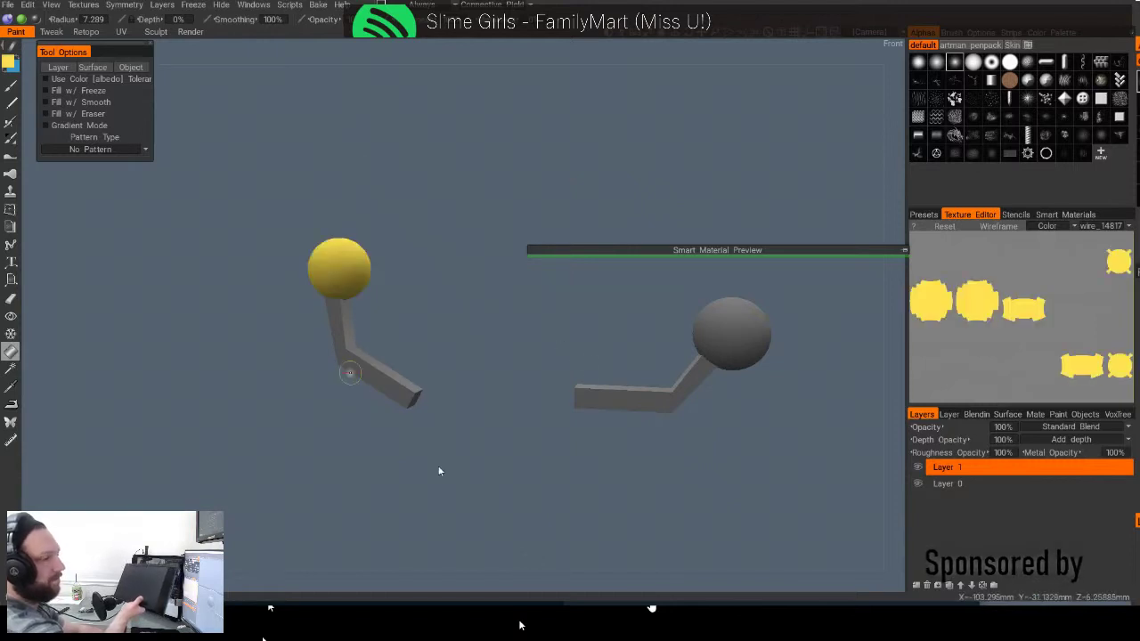
left_click(354, 368)
left_click(682, 390)
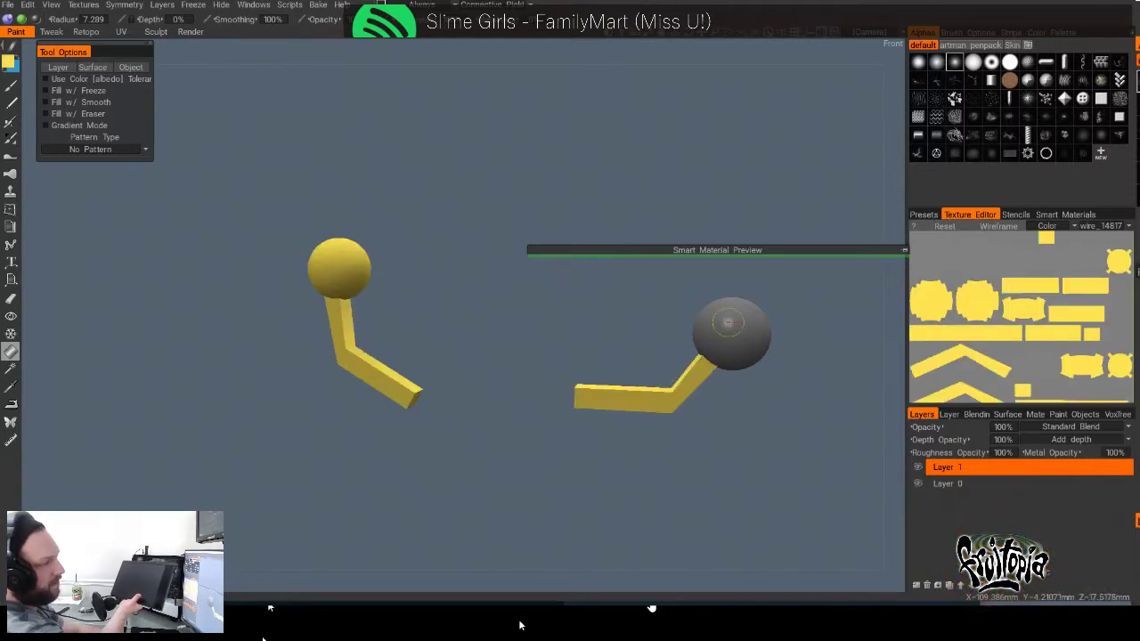
left_click(731, 327)
- Switch to the paint brush and reduce its radius to 2.196
left_click(11, 85)
key("bracketleft")
key("bracketleft")
key("bracketleft")
key("bracketleft")
key("bracketleft")
key("bracketleft")
key("bracketleft")
key("bracketleft")
key("bracketleft")
key("bracketleft")
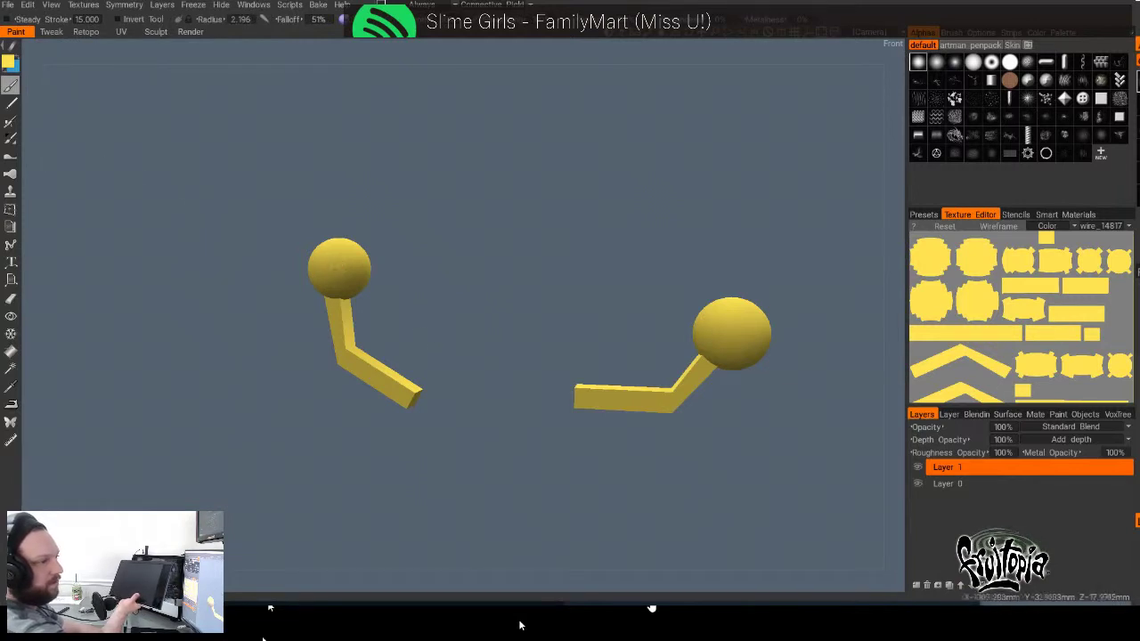
- Set the brush colour to a violet-blue with hue 242, saturation 58% and lightness 100%
left_click(9, 63)
left_click(542, 279)
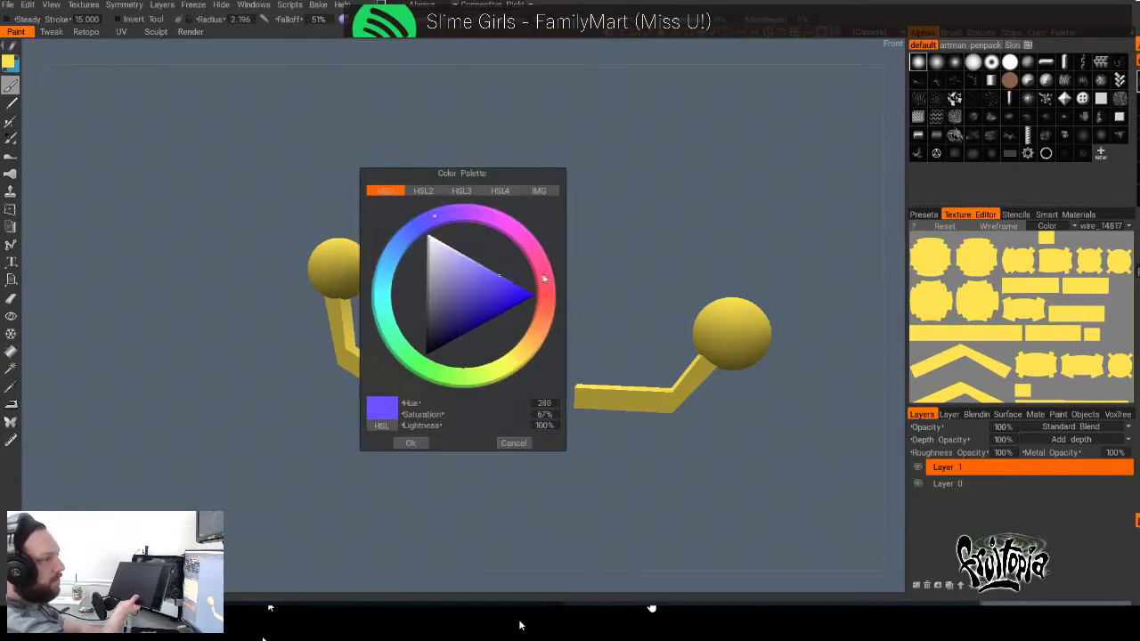
left_click(495, 273)
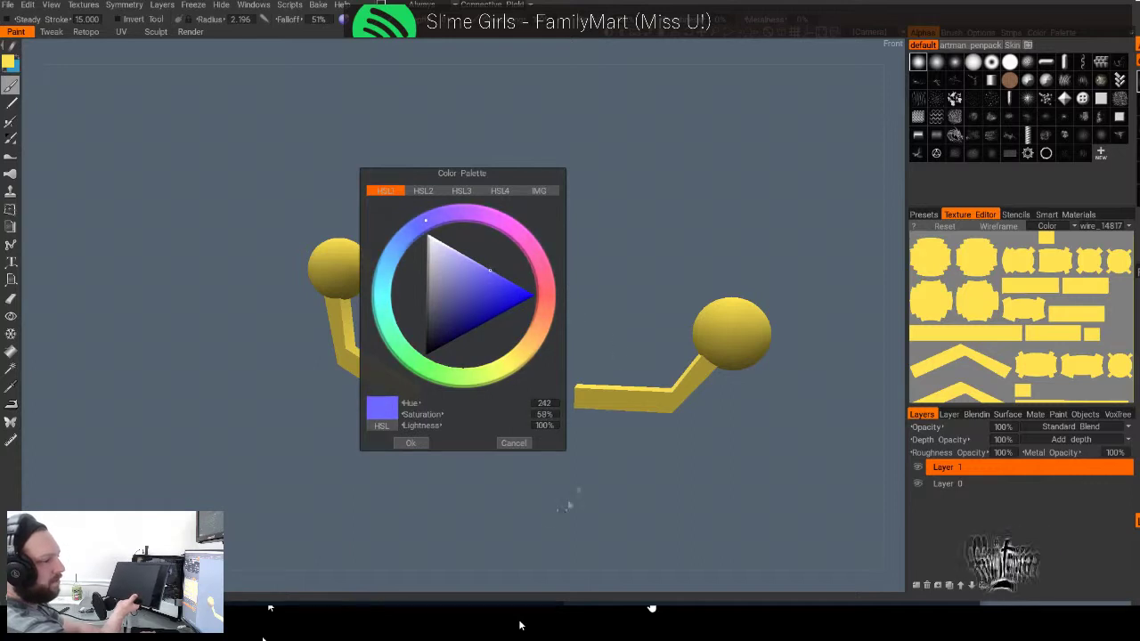
left_click(410, 442)
- Paint a freehand violet-blue squiggle on the upper face of the left forearm near the elbow
left_click_drag(605, 406, 666, 391)
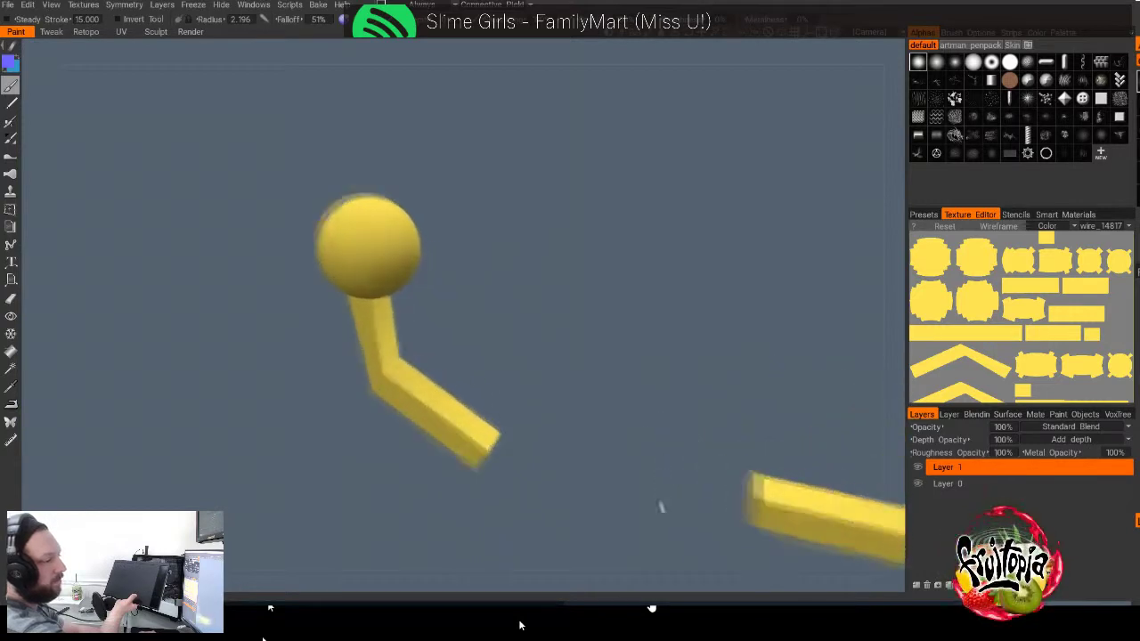
right_click_drag(664, 519, 647, 465)
middle_click_drag(646, 465, 669, 424)
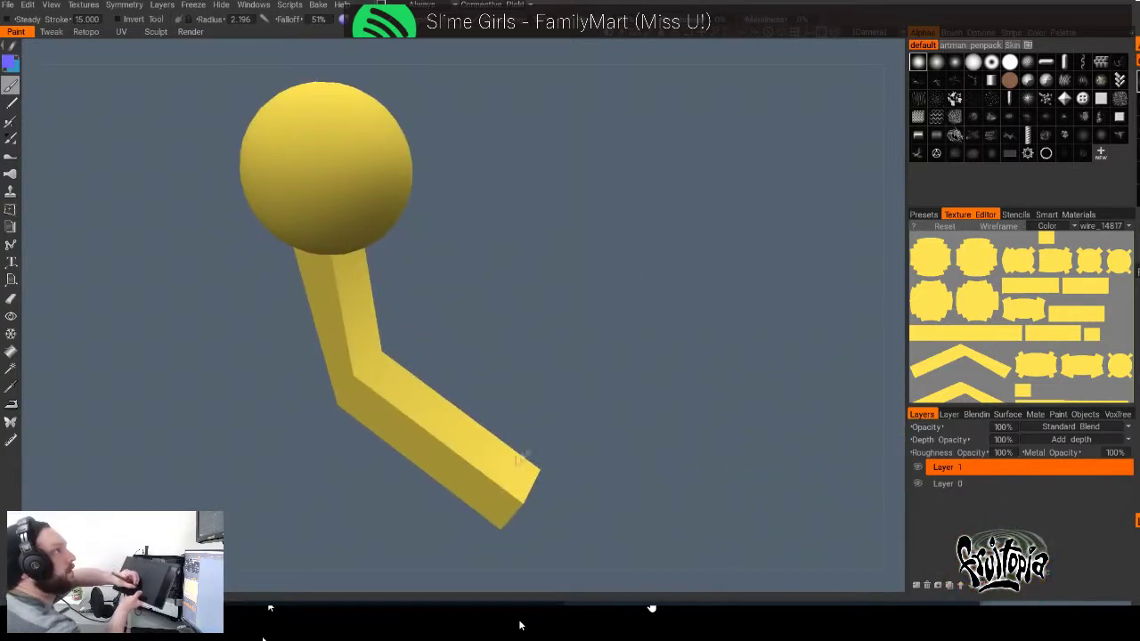
mouse_move(388, 367)
left_mouse_down()
mouse_move(438, 426)
mouse_move(421, 387)
left_mouse_up()
mouse_move(652, 366)
left_mouse_down()
mouse_move(595, 384)
mouse_move(427, 364)
mouse_move(382, 343)
left_mouse_up()
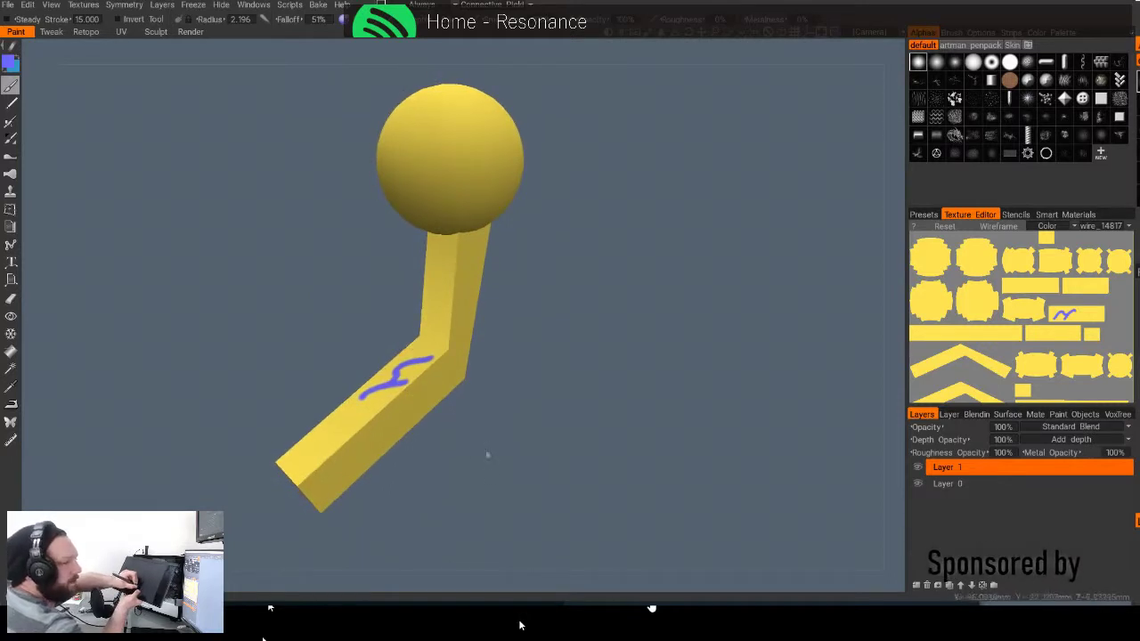
left_click_drag(354, 351, 389, 366)
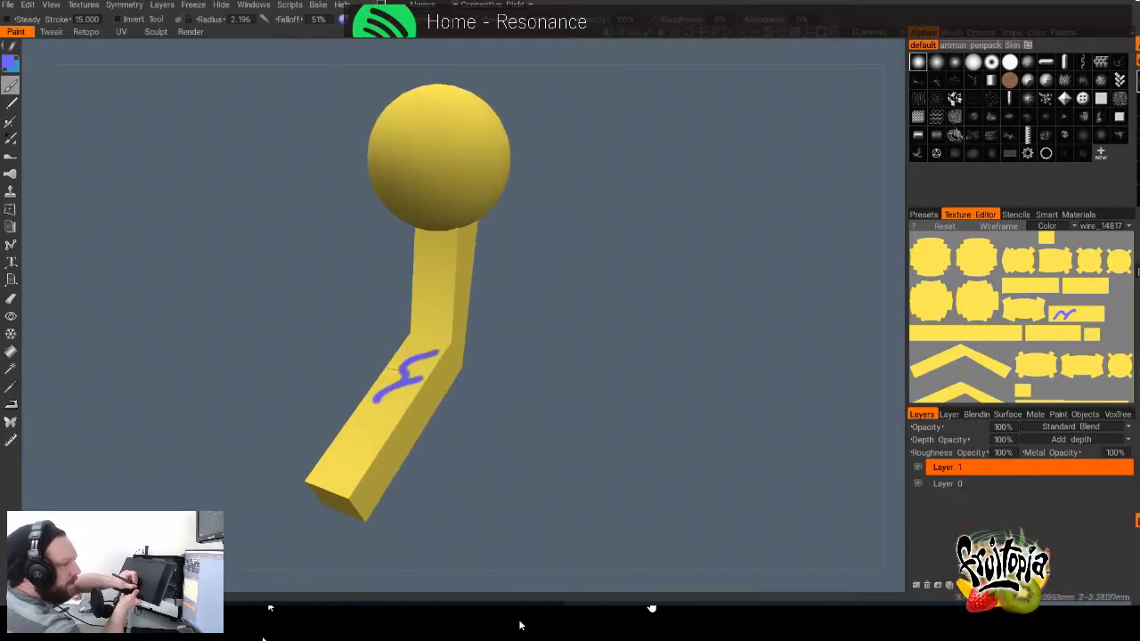
- Paint violet-blue squiggles on another face of the left forearm and along the left upper arm
mouse_move(709, 473)
left_mouse_down()
mouse_move(653, 459)
mouse_move(588, 486)
mouse_move(354, 437)
mouse_move(252, 388)
left_mouse_up()
left_click_drag(467, 358, 480, 420)
left_click_drag(624, 311, 661, 323)
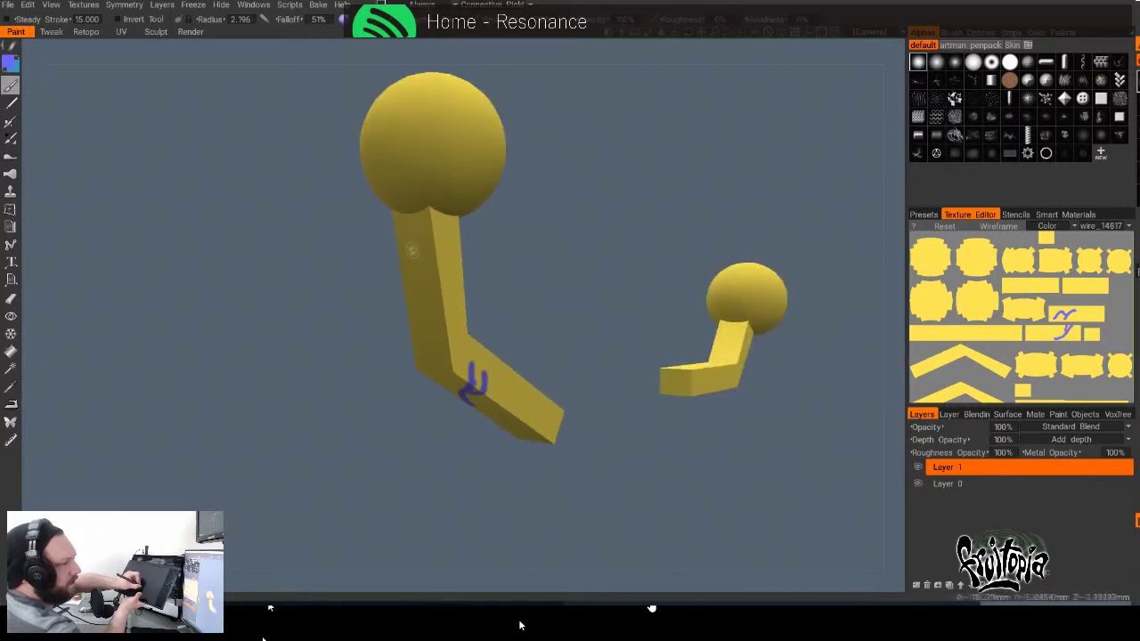
mouse_move(415, 249)
left_mouse_down()
mouse_move(445, 322)
mouse_move(444, 238)
left_mouse_up()
left_click_drag(516, 383, 668, 400)
left_click_drag(389, 301, 396, 330)
left_click_drag(539, 460, 689, 496)
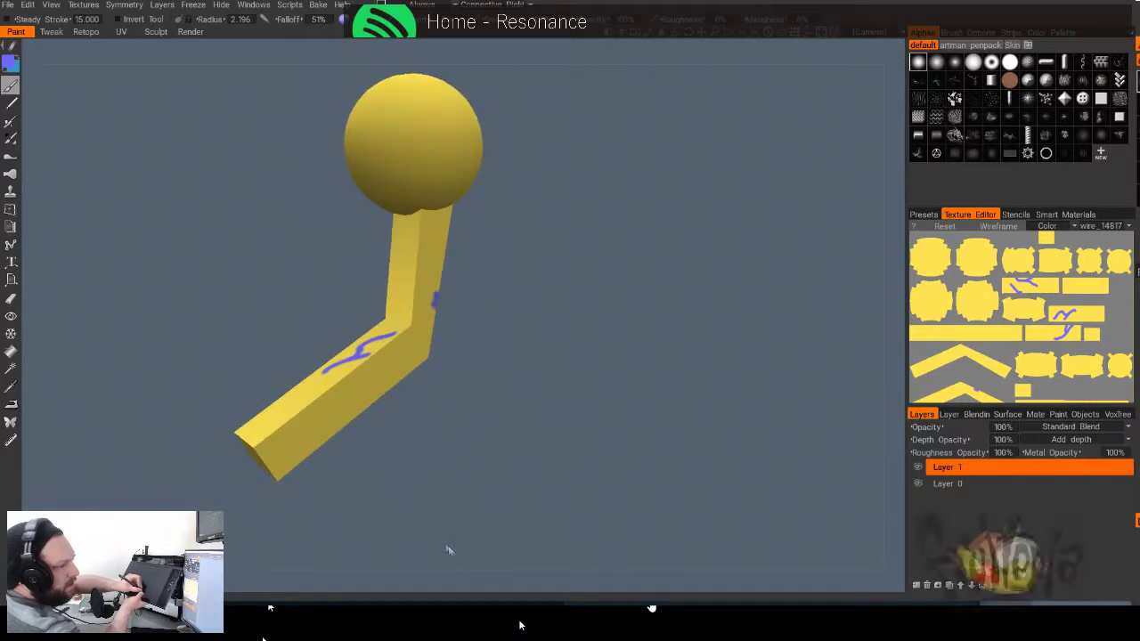
- Paint freehand violet-blue squiggles on the forearm and upper arm of the second arm
mouse_move(304, 443)
left_mouse_down()
mouse_move(302, 459)
mouse_move(318, 401)
mouse_move(348, 406)
left_mouse_up()
mouse_move(631, 396)
left_mouse_down()
mouse_move(359, 437)
mouse_move(392, 358)
left_mouse_up()
left_click_drag(747, 358, 550, 230)
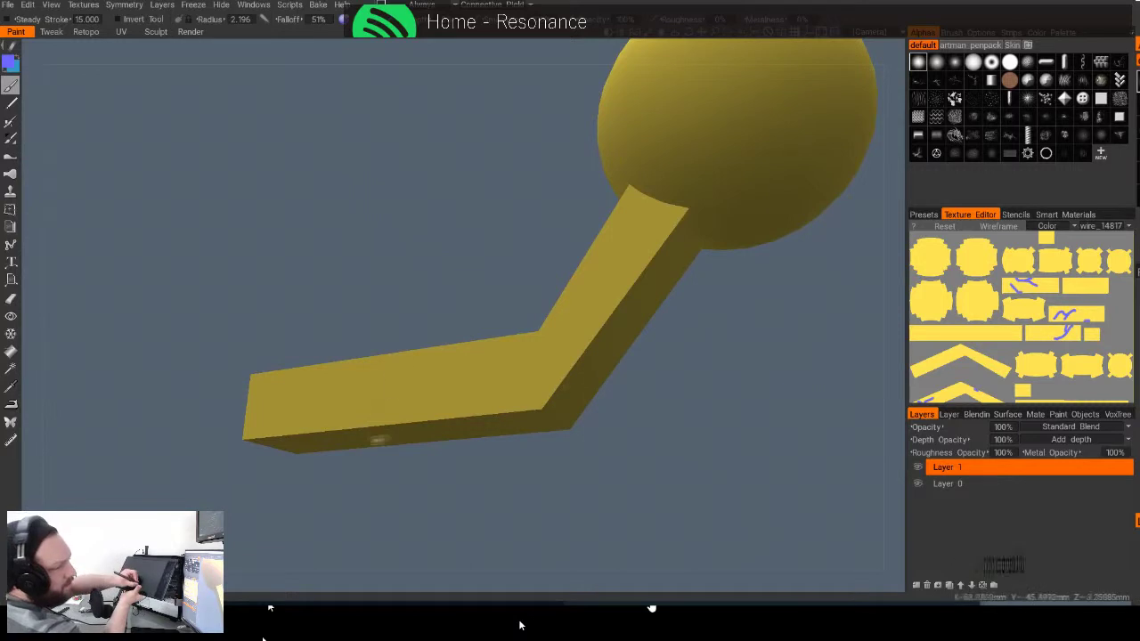
left_click_drag(378, 431, 468, 372)
left_click_drag(613, 251, 605, 337)
left_click_drag(674, 318, 789, 395)
left_click_drag(554, 178, 534, 312)
left_click_drag(544, 266, 569, 218)
- Add more violet-blue strokes to the remaining faces of the second arm
left_click_drag(443, 378, 397, 397)
mouse_move(503, 401)
left_mouse_down()
mouse_move(458, 273)
mouse_move(387, 234)
mouse_move(420, 151)
mouse_move(401, 175)
mouse_move(408, 153)
mouse_move(526, 152)
mouse_move(558, 335)
mouse_move(572, 334)
left_mouse_up()
left_click_drag(387, 399, 367, 440)
mouse_move(360, 406)
left_mouse_down()
mouse_move(405, 330)
mouse_move(381, 370)
left_mouse_up()
left_click_drag(533, 383, 527, 374)
left_click_drag(381, 330, 412, 336)
mouse_move(414, 395)
left_mouse_down()
mouse_move(552, 320)
mouse_move(663, 291)
left_mouse_up()
left_click_drag(430, 548, 392, 445)
left_click_drag(306, 401, 353, 441)
left_click_drag(358, 389, 315, 373)
left_click_drag(271, 412, 273, 438)
mouse_move(424, 304)
left_mouse_down()
mouse_move(475, 377)
mouse_move(229, 362)
mouse_move(175, 215)
mouse_move(189, 175)
mouse_move(223, 196)
mouse_move(514, 237)
mouse_move(588, 267)
mouse_move(564, 262)
mouse_move(559, 243)
left_mouse_up()
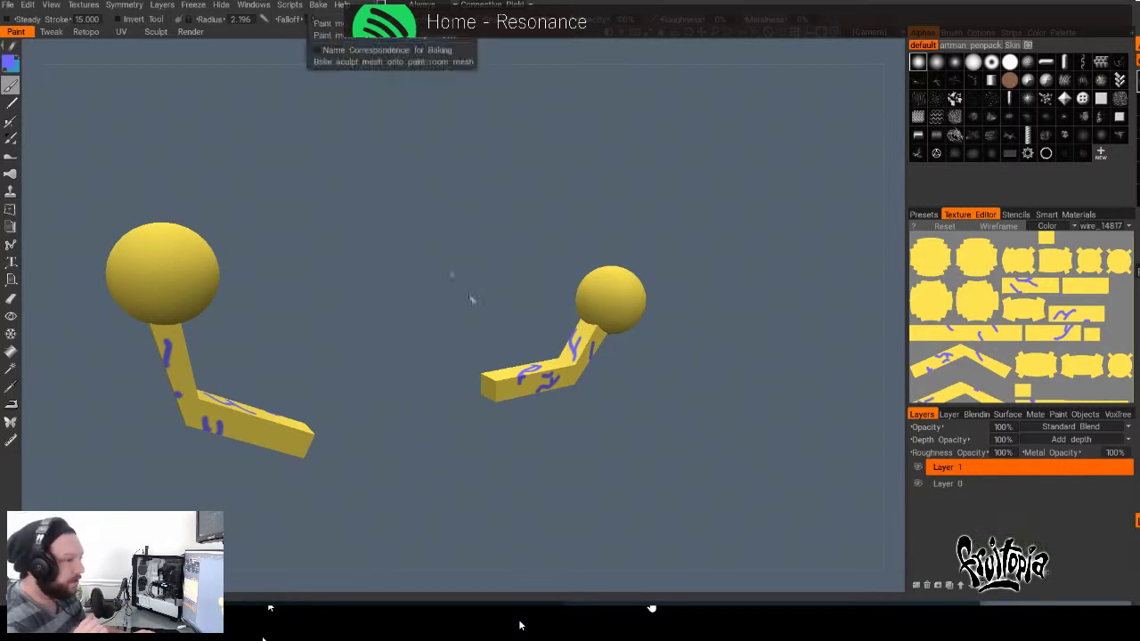
- Export the painted arms' color/albedo map as a texture file
left_click(99, 7)
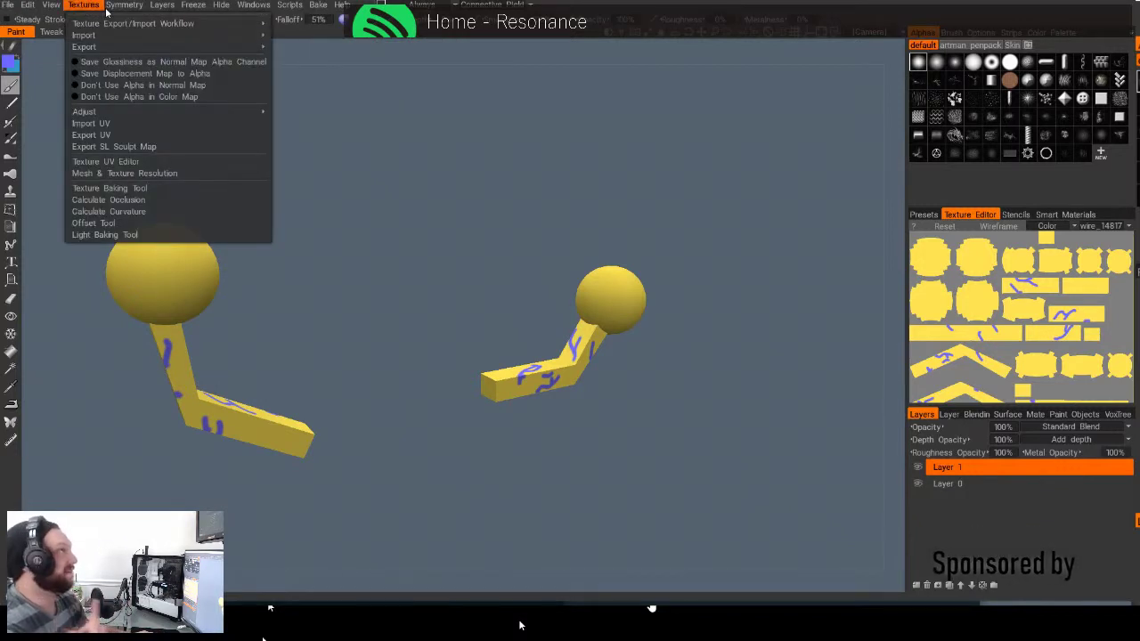
mouse_move(258, 47)
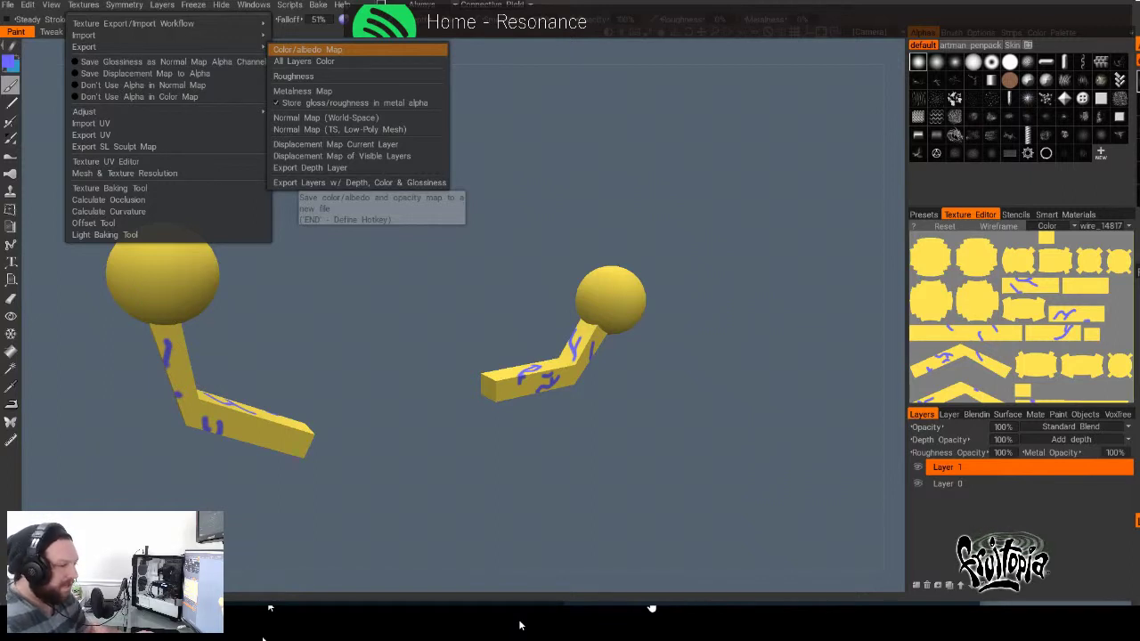
left_click(307, 50)
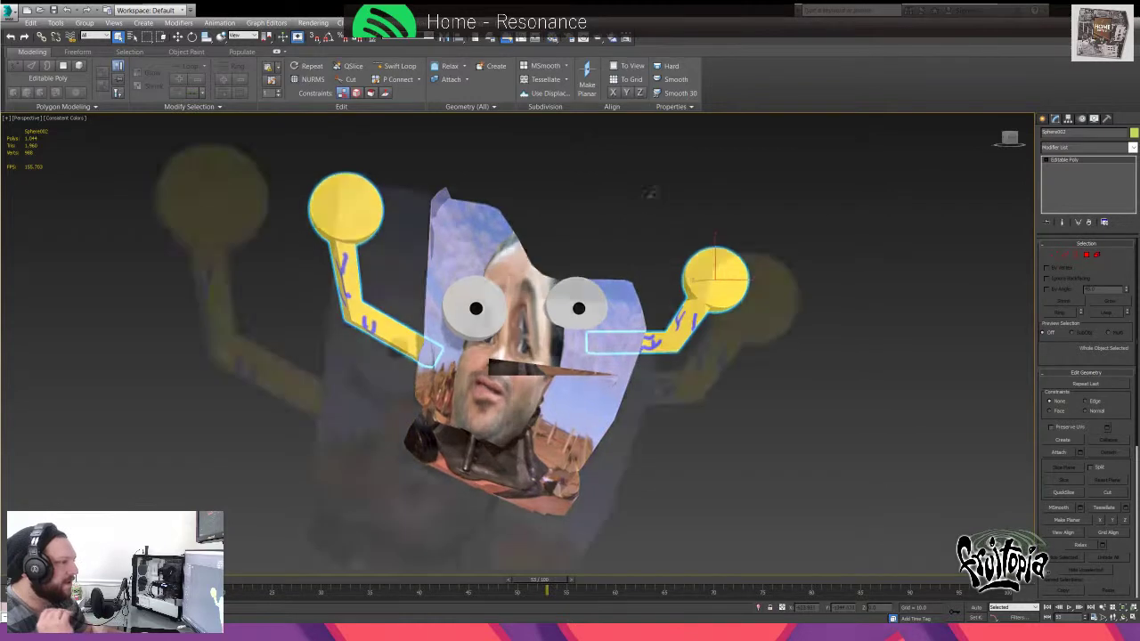
- Switch to 3ds Max and thicken the textured arms and hand spheres using a Push modifier with a value of about 21
middle_click_drag(570, 250, 653, 304, "alt")
scroll(569, 303, "down", 5)
scroll(653, 304, "up", 8)
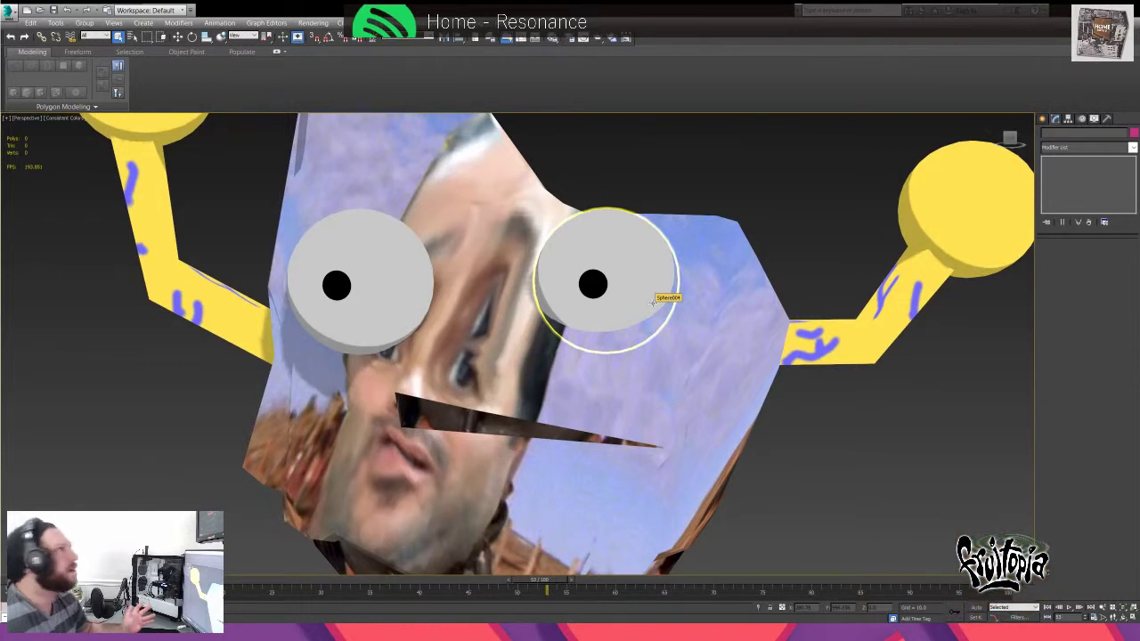
middle_click_drag(606, 281, 647, 283)
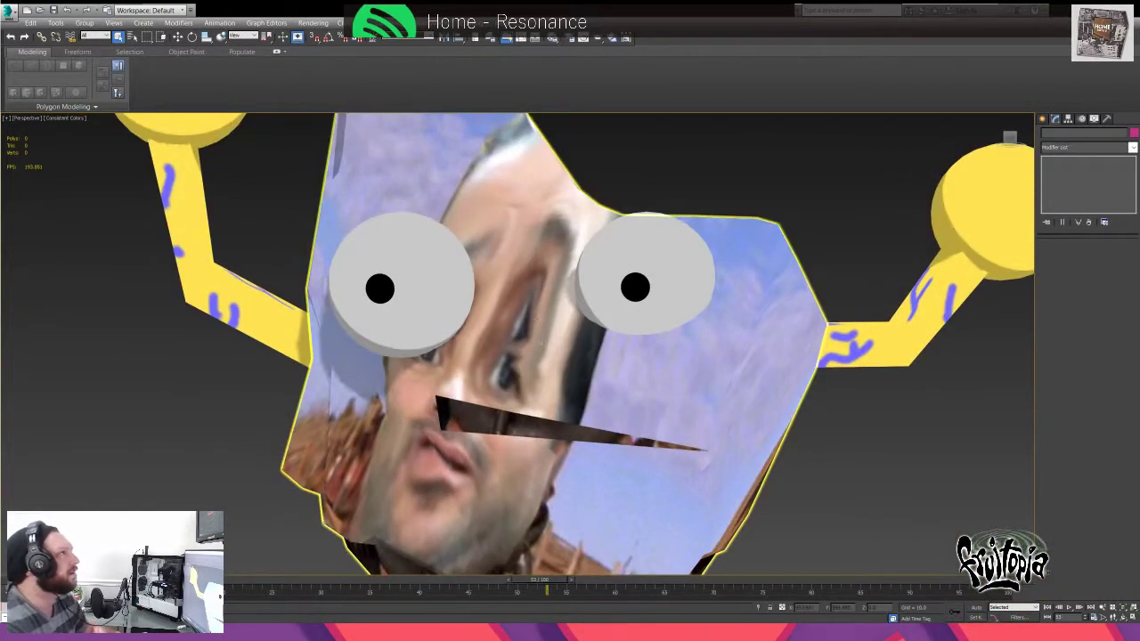
middle_click_drag(536, 311, 513, 309)
scroll(513, 309, "down", 4)
left_click(657, 334)
scroll(563, 312, "up", 2)
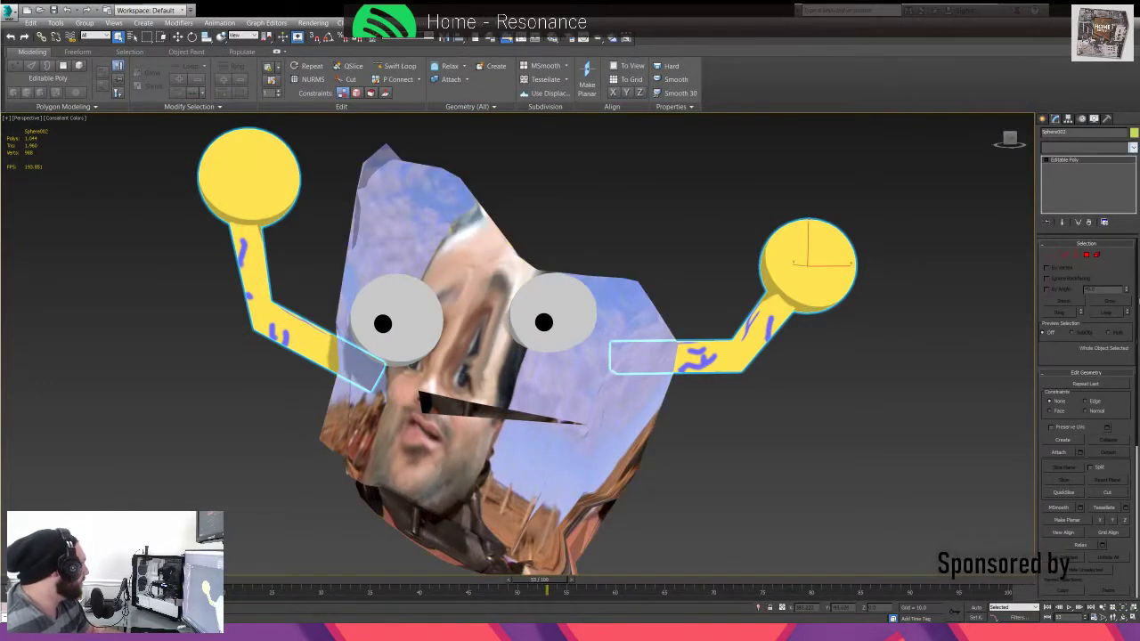
left_click(1061, 309)
left_click_drag(1127, 257, 1127, 167)
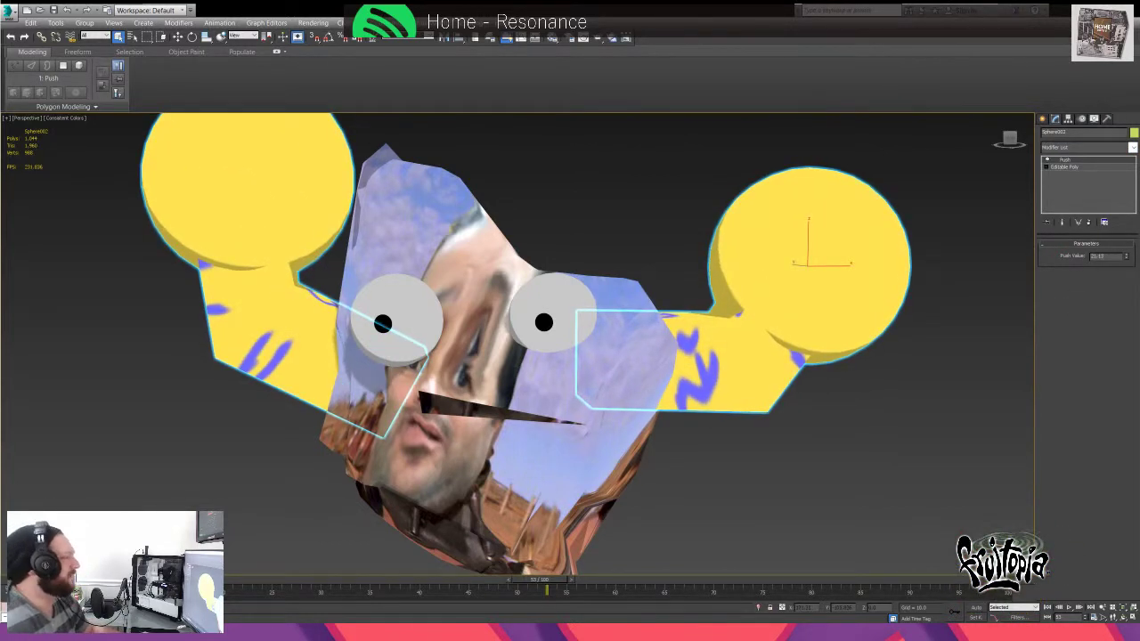
- Deselect the arms and examine the thickened arms on the character from other angles
left_click(593, 195)
middle_click_drag(593, 197, 507, 409, "alt")
scroll(593, 220, "down", 4)
scroll(526, 262, "up", 5)
scroll(499, 356, "down", 8)
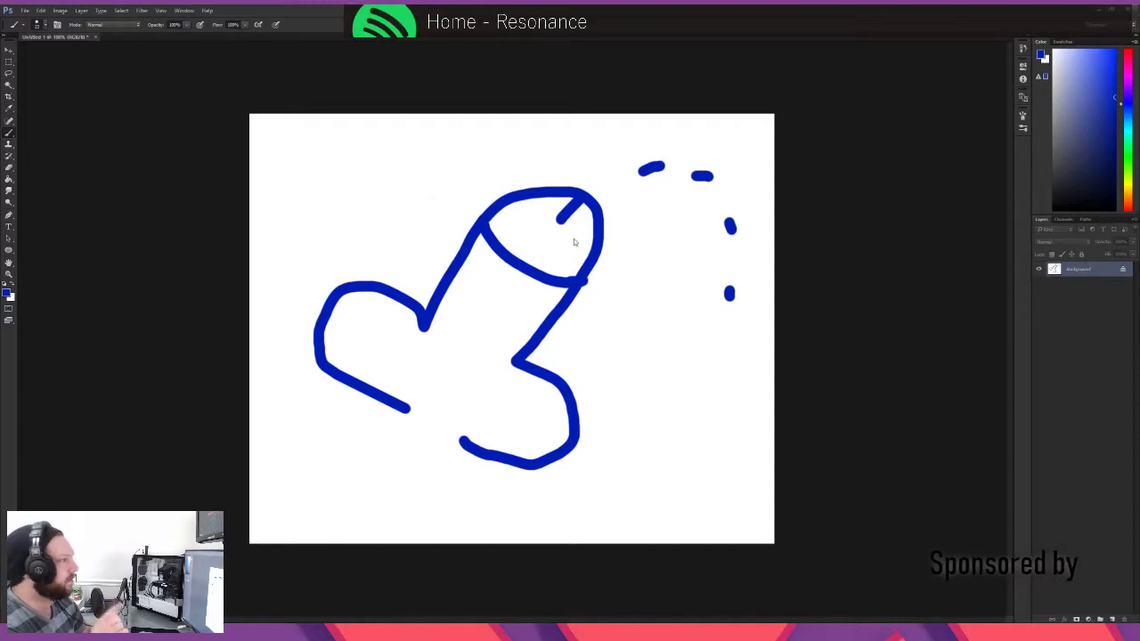
- Switch to Photoshop, close the untitled sketch and paint short black bristle-brush strokes in the upper middle of the arms.tga texture
key("ctrl+w")
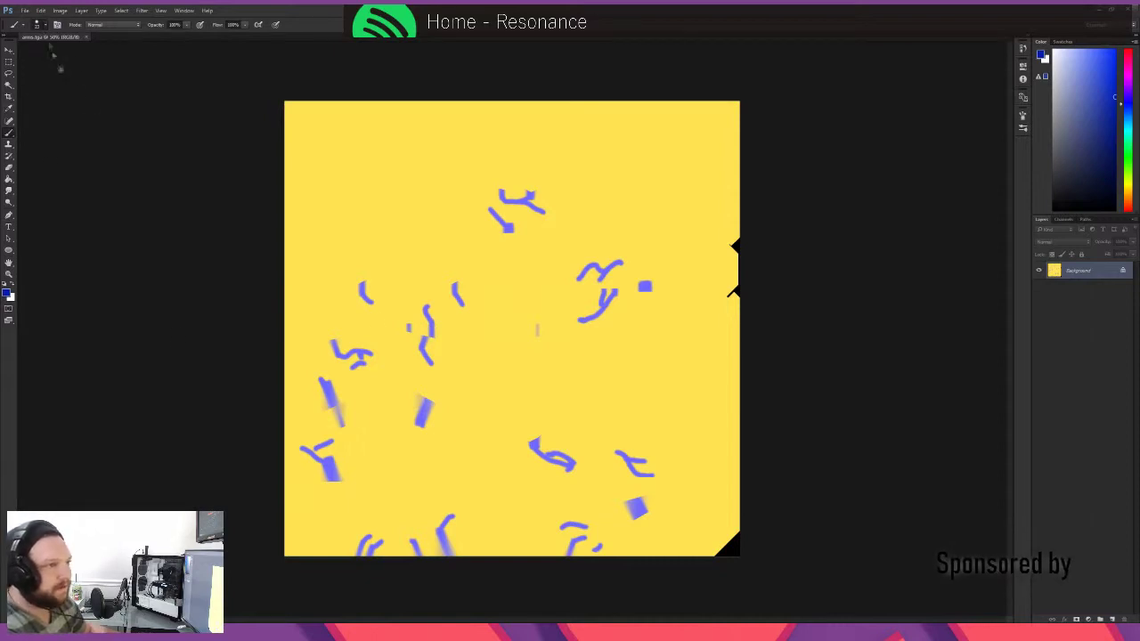
left_click(81, 128)
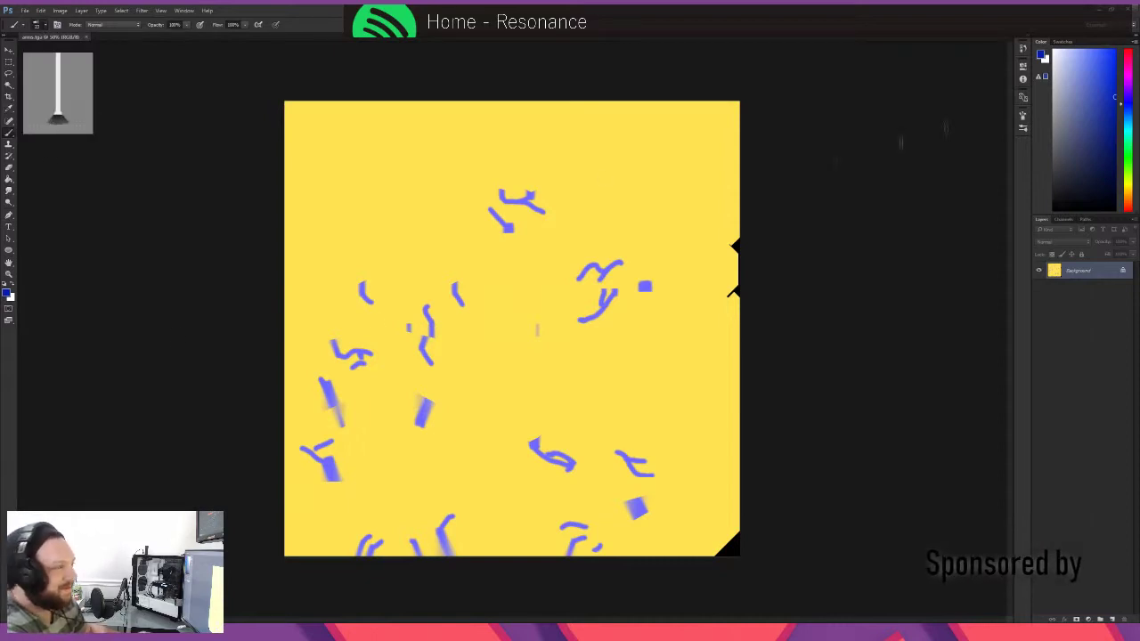
left_click_drag(552, 257, 583, 265)
left_click_drag(562, 223, 528, 272)
left_click_drag(522, 291, 540, 294)
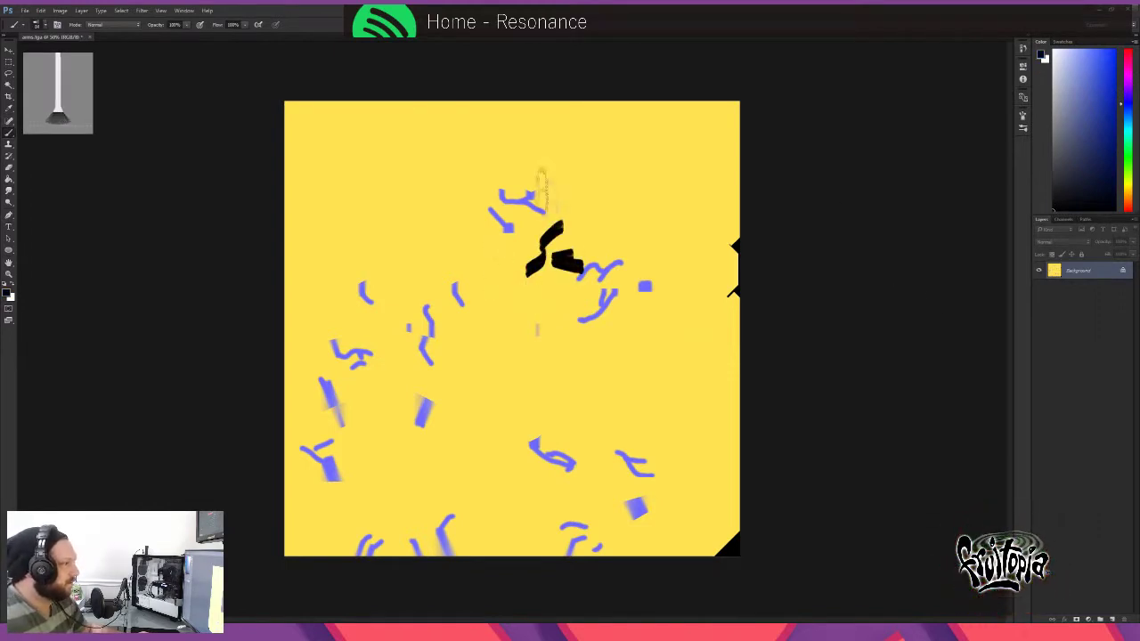
- Paint further black bristle-brush strokes across the middle and lower areas of the yellow arms.tga texture
left_click(505, 202)
left_click(550, 202)
mouse_move(507, 230)
left_mouse_down()
mouse_move(496, 233)
mouse_move(535, 196)
mouse_move(424, 333)
mouse_move(378, 312)
mouse_move(384, 350)
mouse_move(325, 396)
mouse_move(356, 379)
mouse_move(423, 408)
mouse_move(475, 393)
left_mouse_up()
mouse_move(566, 307)
left_mouse_down()
mouse_move(614, 285)
mouse_move(539, 446)
mouse_move(628, 465)
mouse_move(634, 526)
mouse_move(472, 516)
mouse_move(367, 331)
mouse_move(346, 419)
left_mouse_up()
left_click_drag(383, 499, 444, 532)
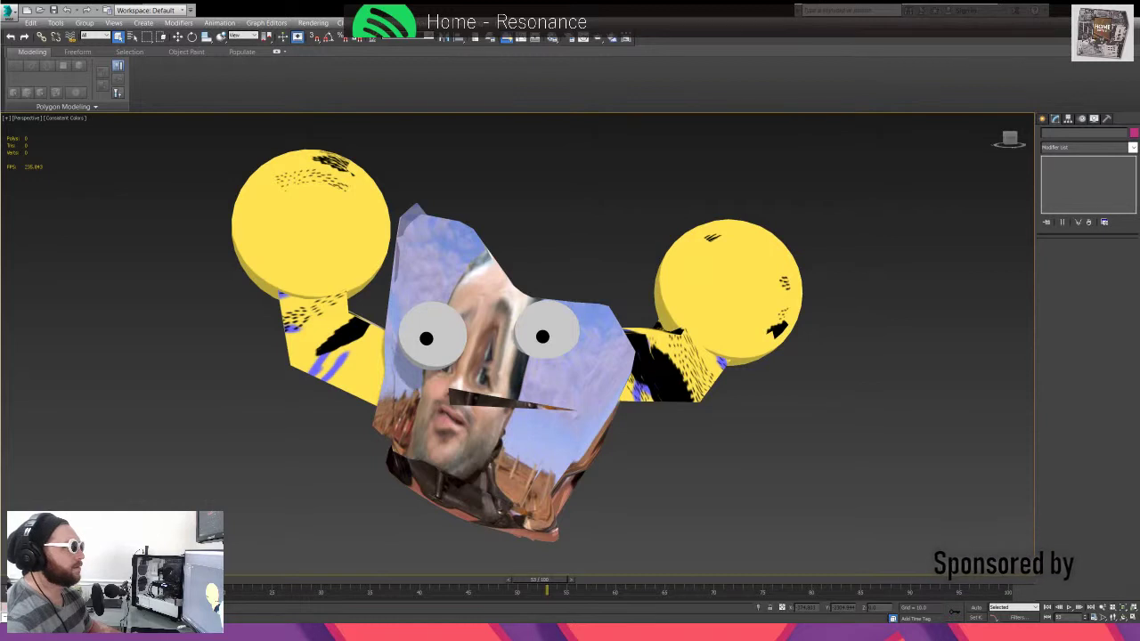
- Switch to 3ds Max and examine the character with its repainted arms from several angles, including a close view of the face
scroll(553, 242, "down", 6)
scroll(525, 190, "up", 6)
scroll(535, 196, "down", 6)
left_click(574, 183)
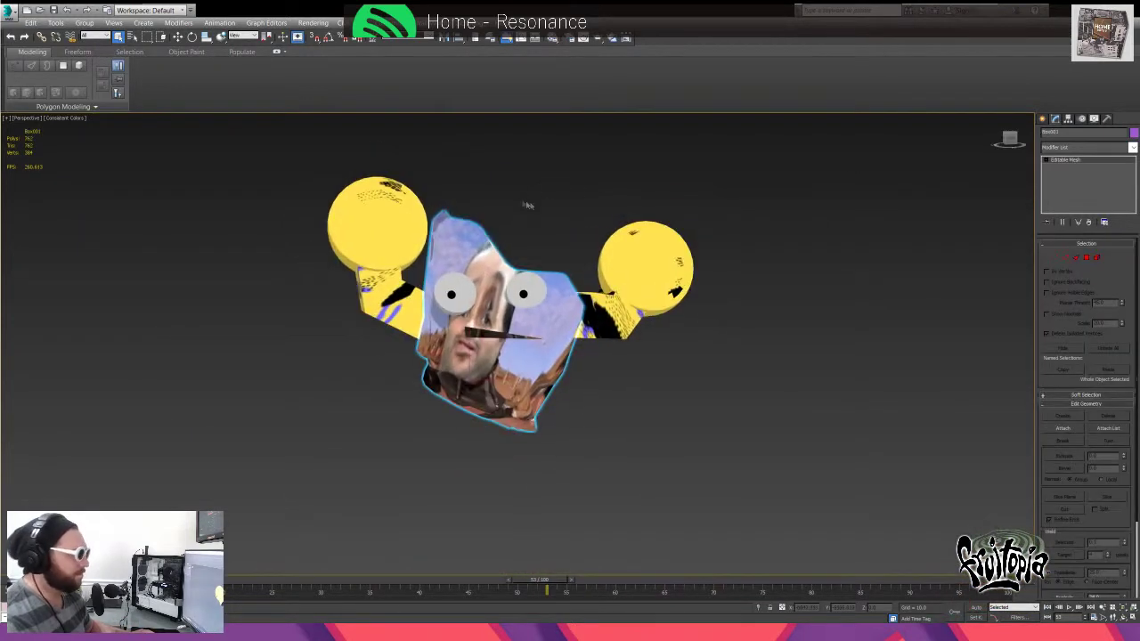
scroll(543, 200, "down", 3)
middle_click_drag(576, 209, 454, 192, "alt")
scroll(472, 212, "up", 3)
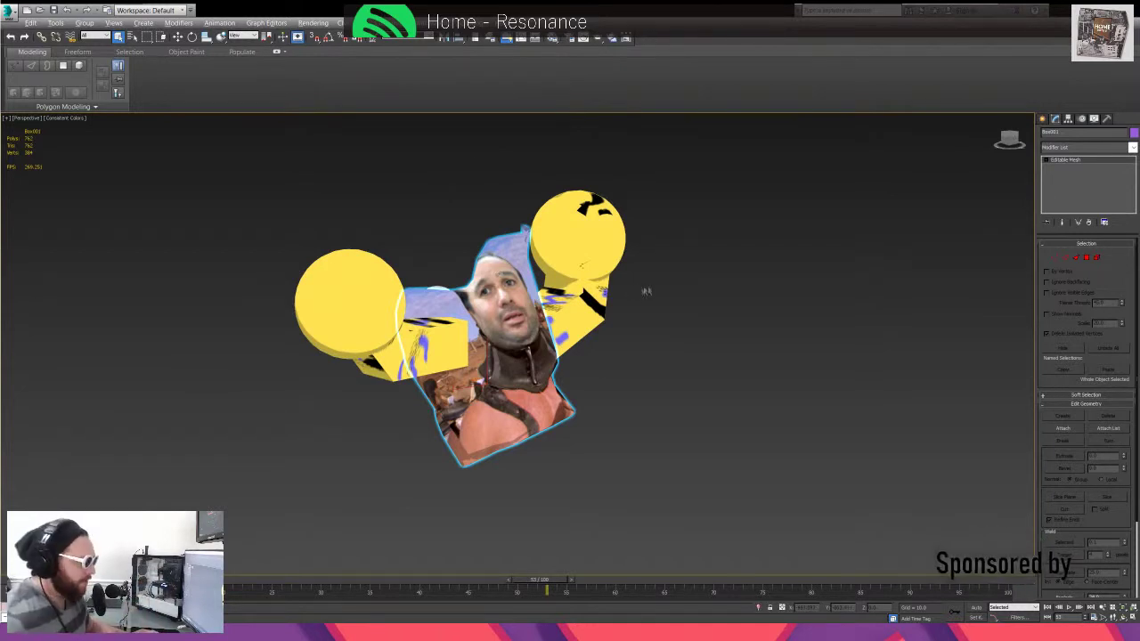
middle_click_drag(656, 293, 720, 315, "alt")
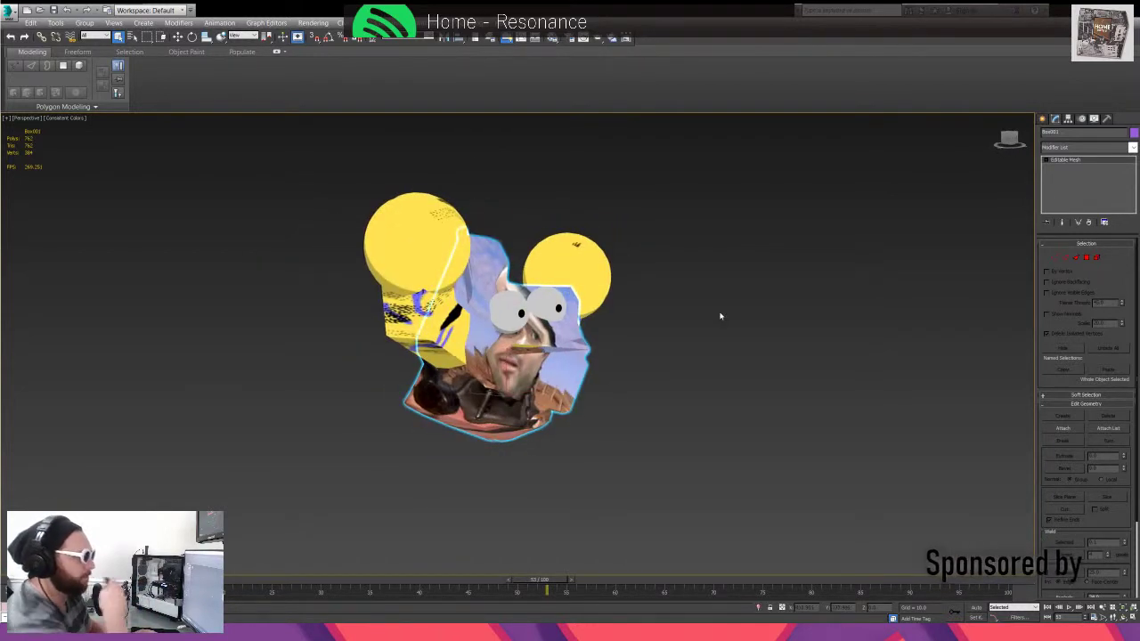
scroll(545, 326, "up", 5)
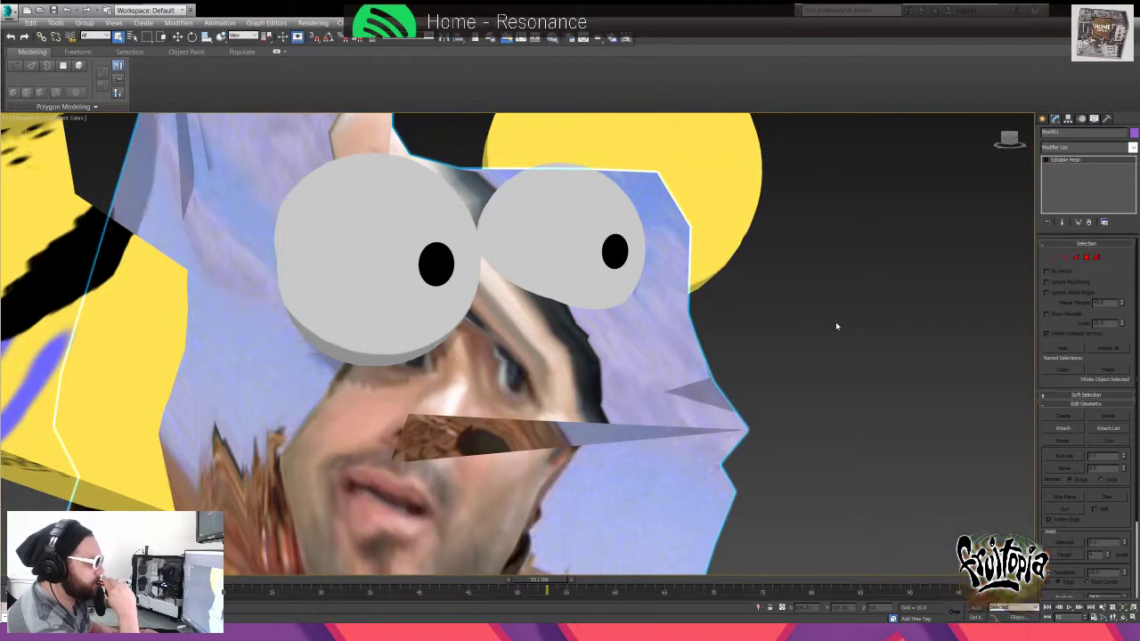